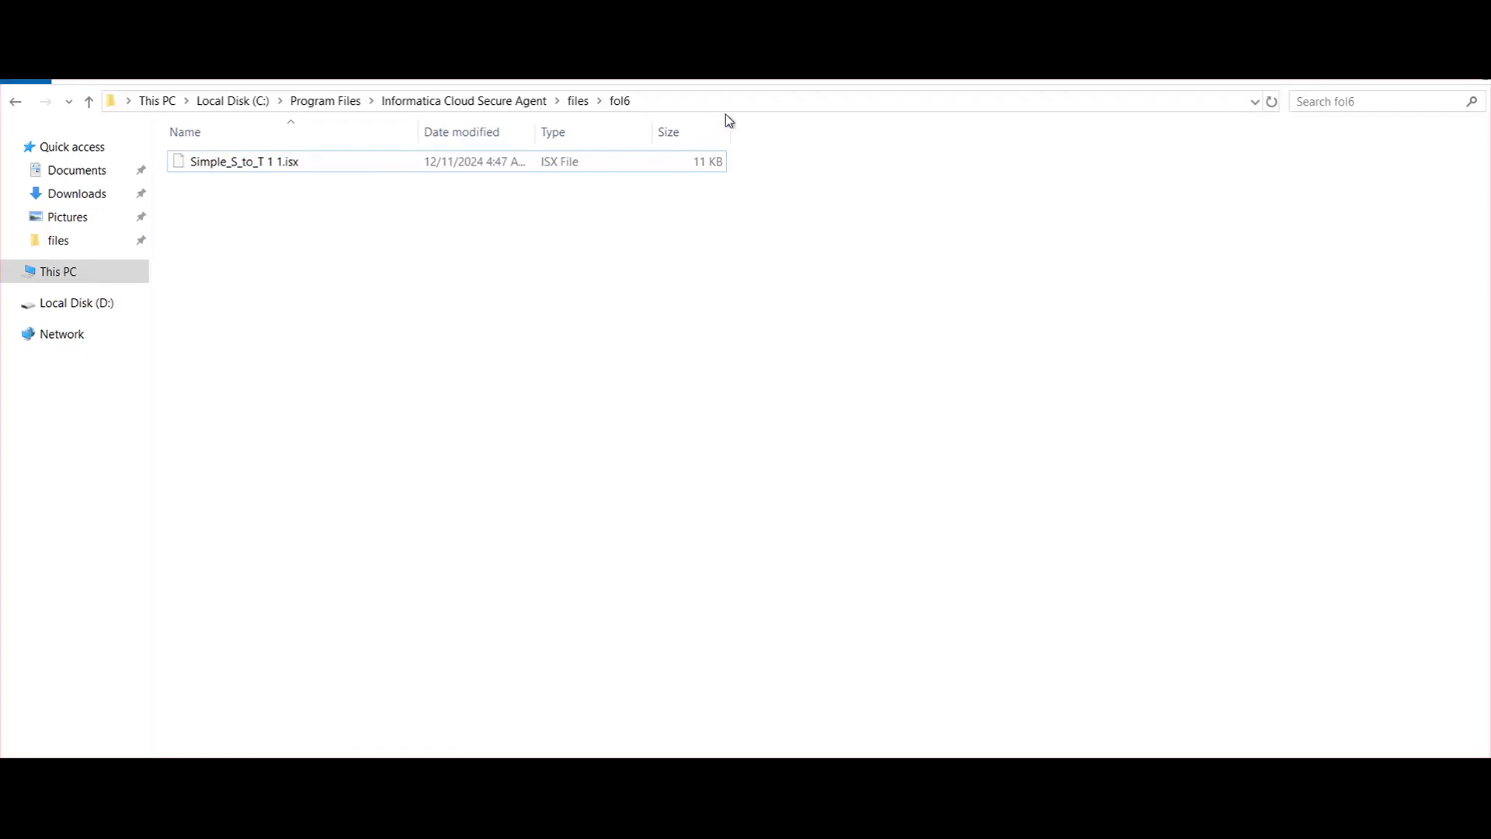
# Select the full fol6 folder path in the File Explorer address bar
pyautogui.click(890, 111)
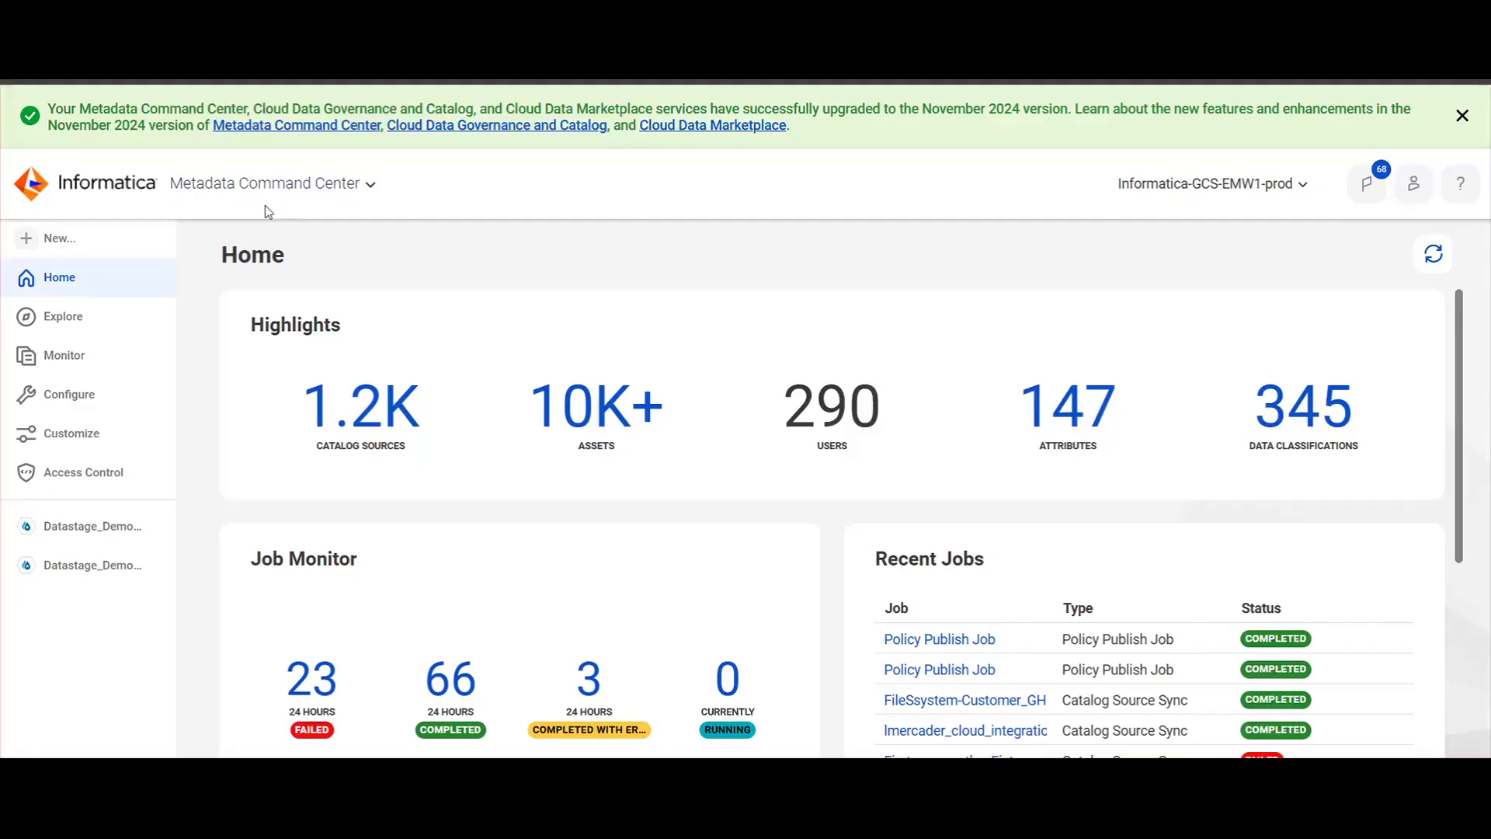
# Create a new catalog source of type IBM InfoSphere DataStage, found by searching 'datastage'
pyautogui.click(103, 241)
pyautogui.click(331, 382)
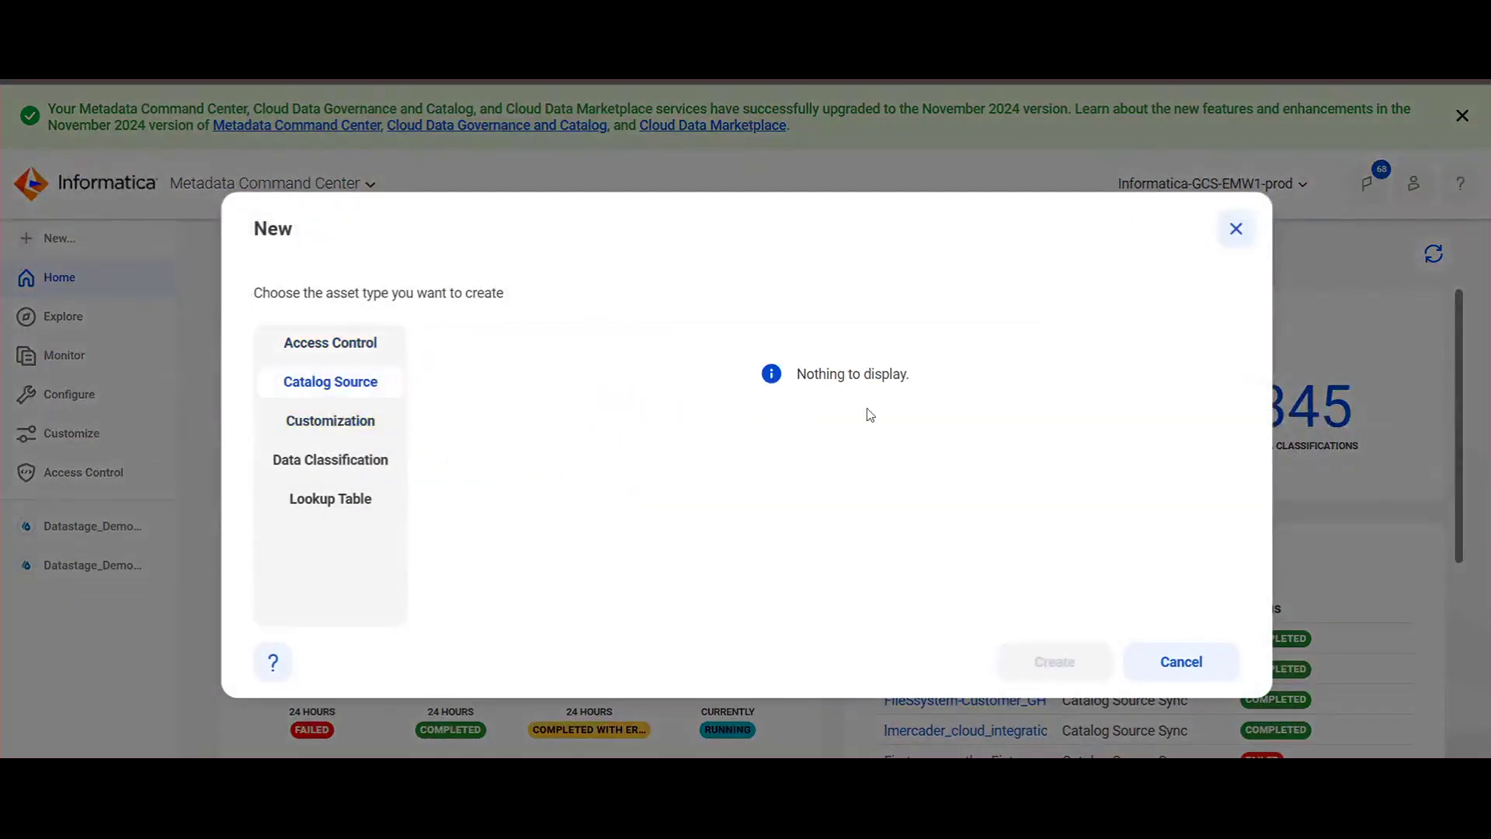
pyautogui.click(1115, 312)
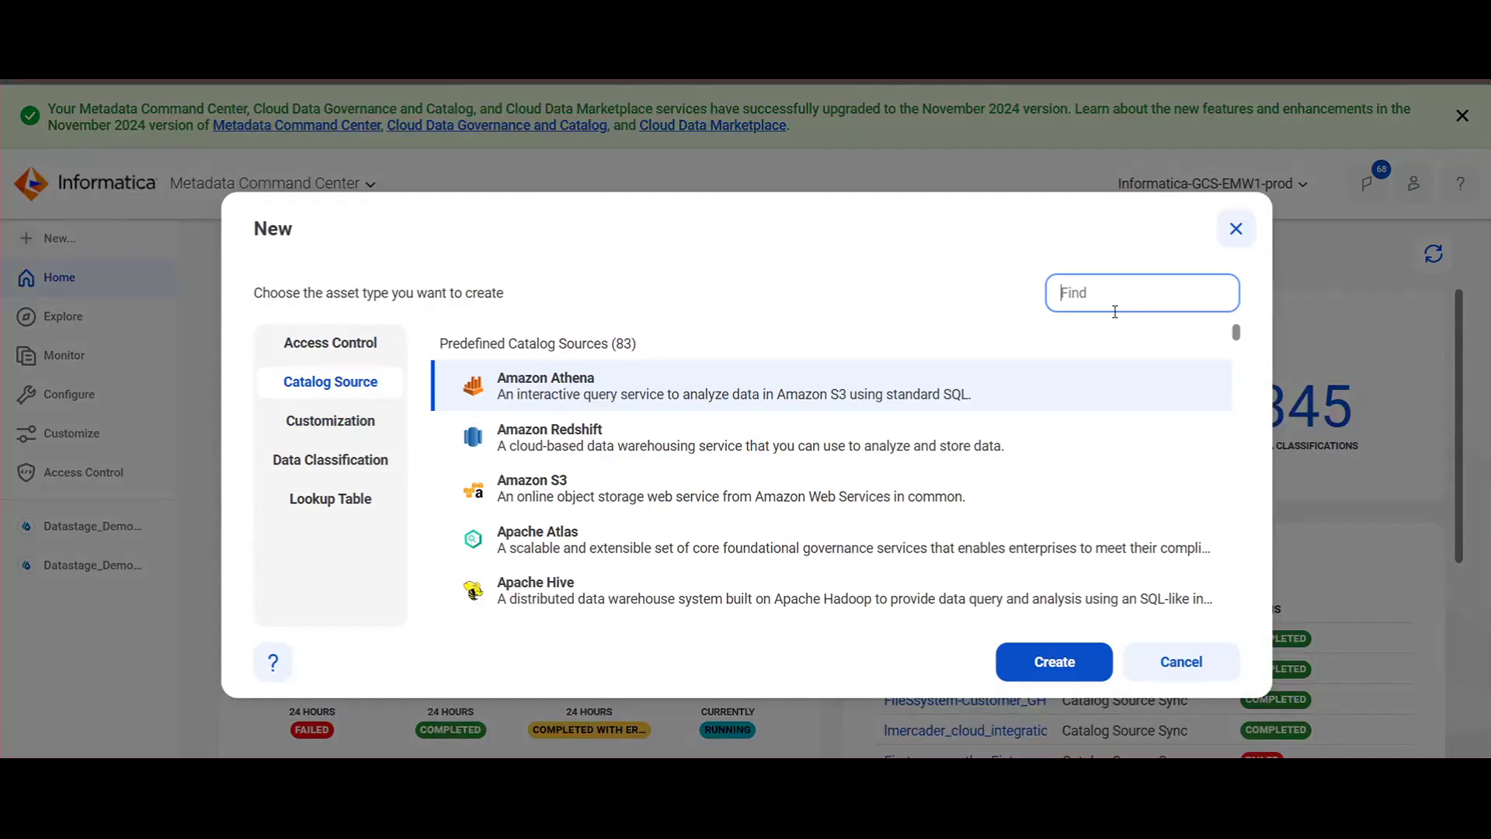
pyautogui.write('dataste')
pyautogui.press('BackSpace')
pyautogui.write('a')
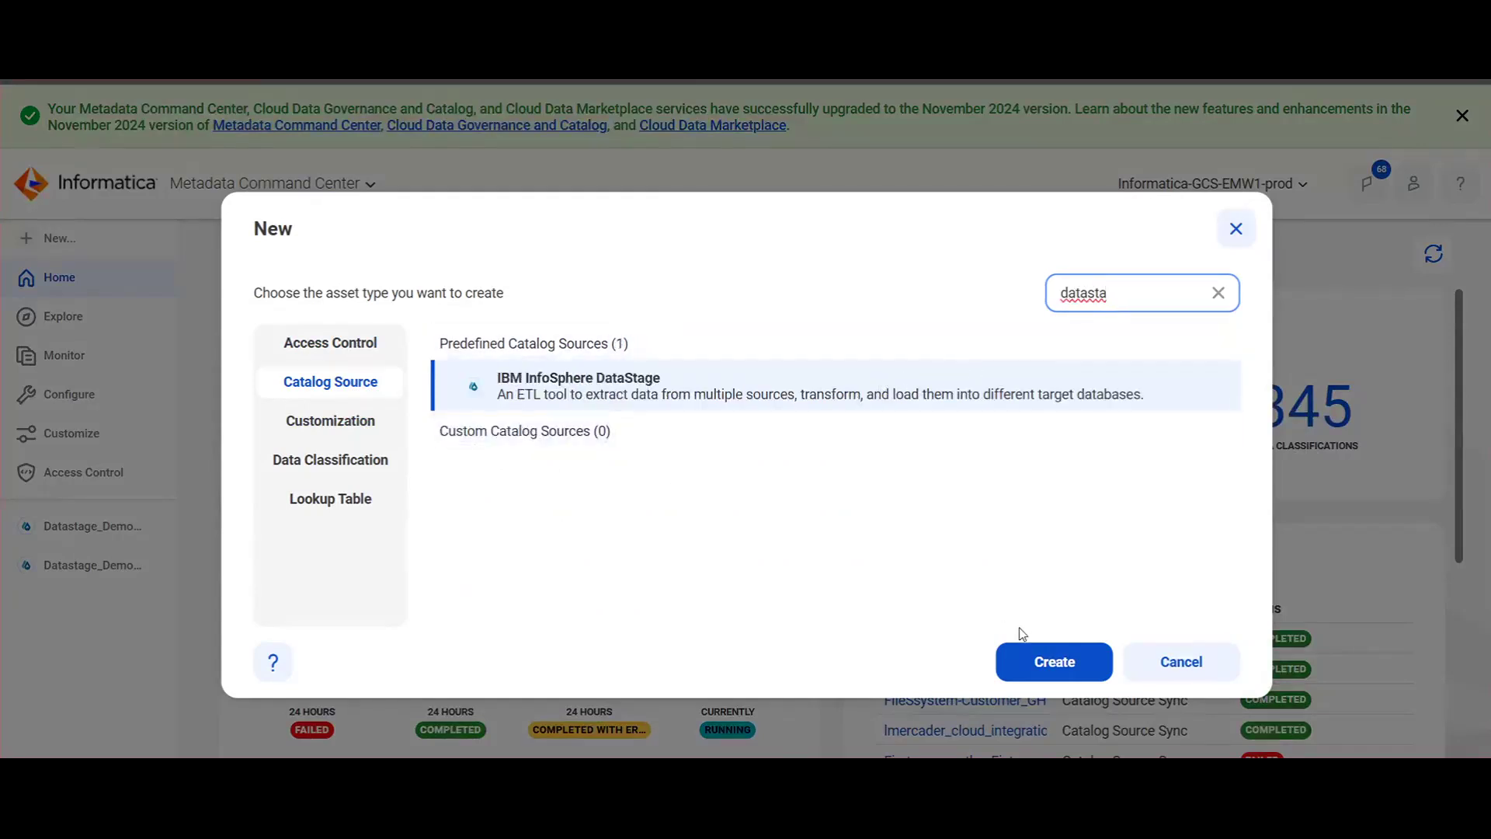
pyautogui.click(1053, 662)
# Name the new catalog source Test_Demo
pyautogui.click(584, 450)
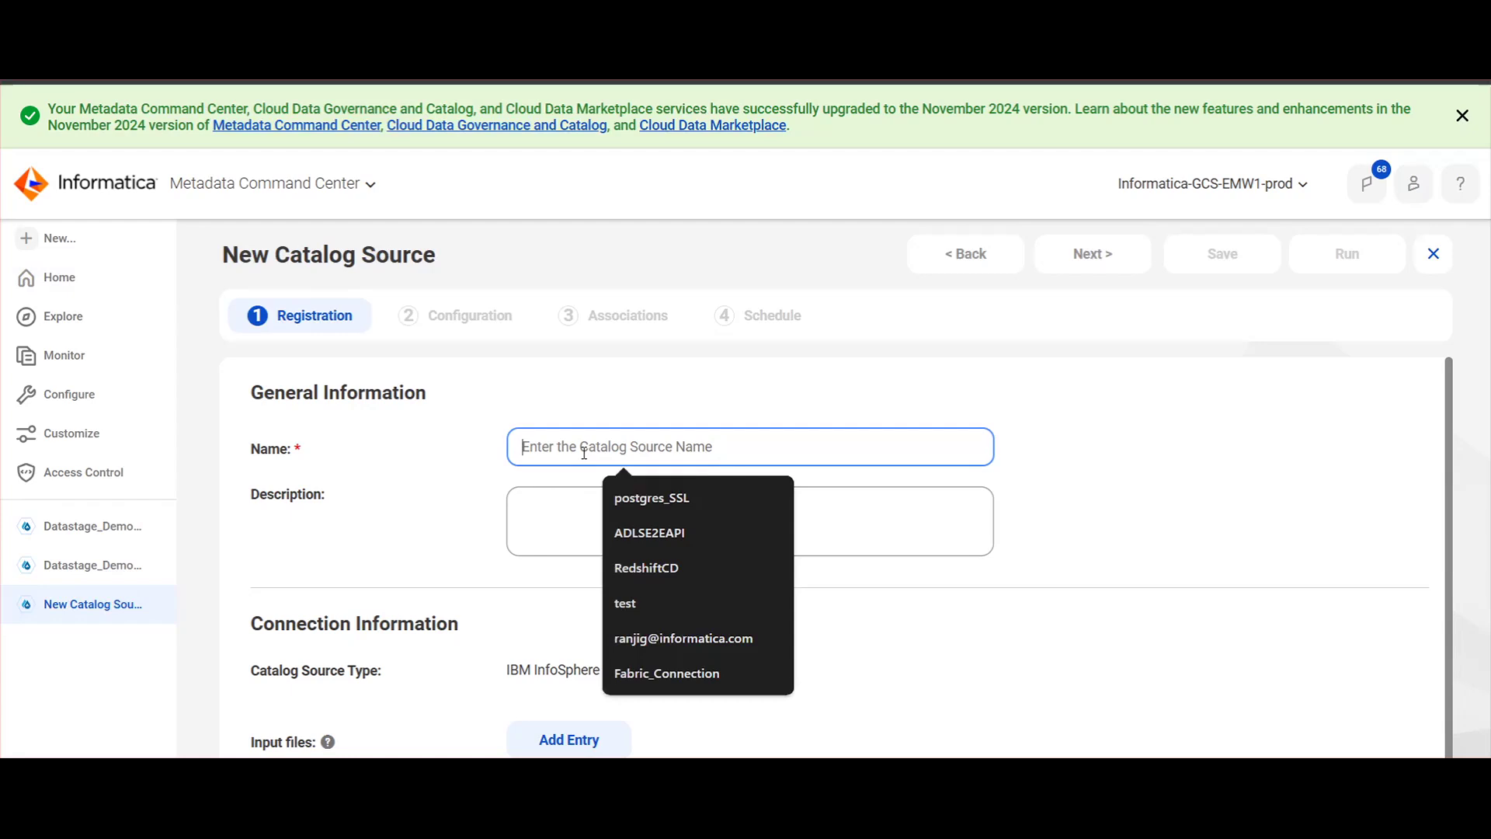
pyautogui.write('Test_D')
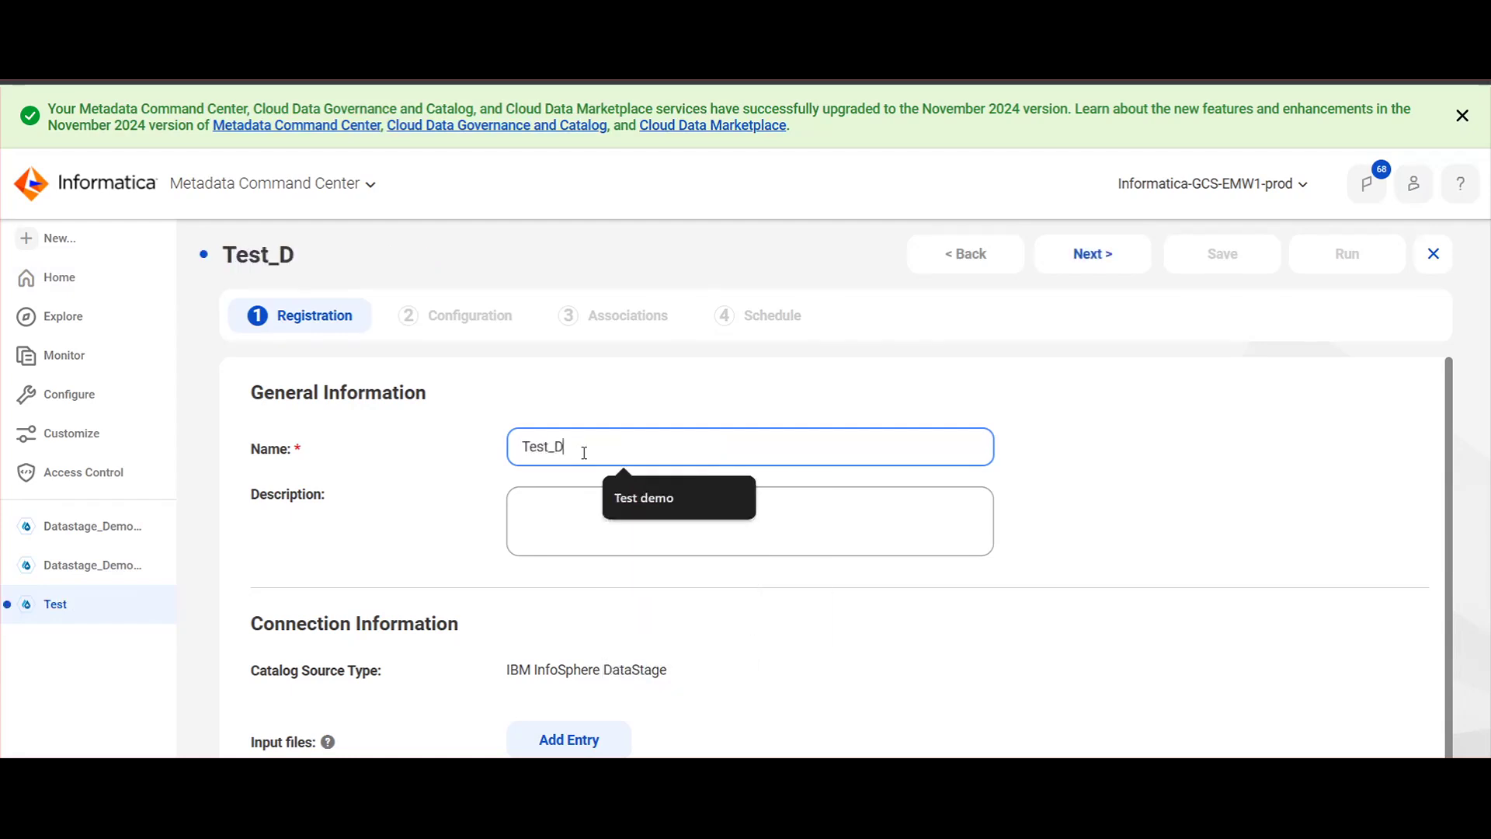
pyautogui.write('emo')
pyautogui.scroll(-1, 556, 516)
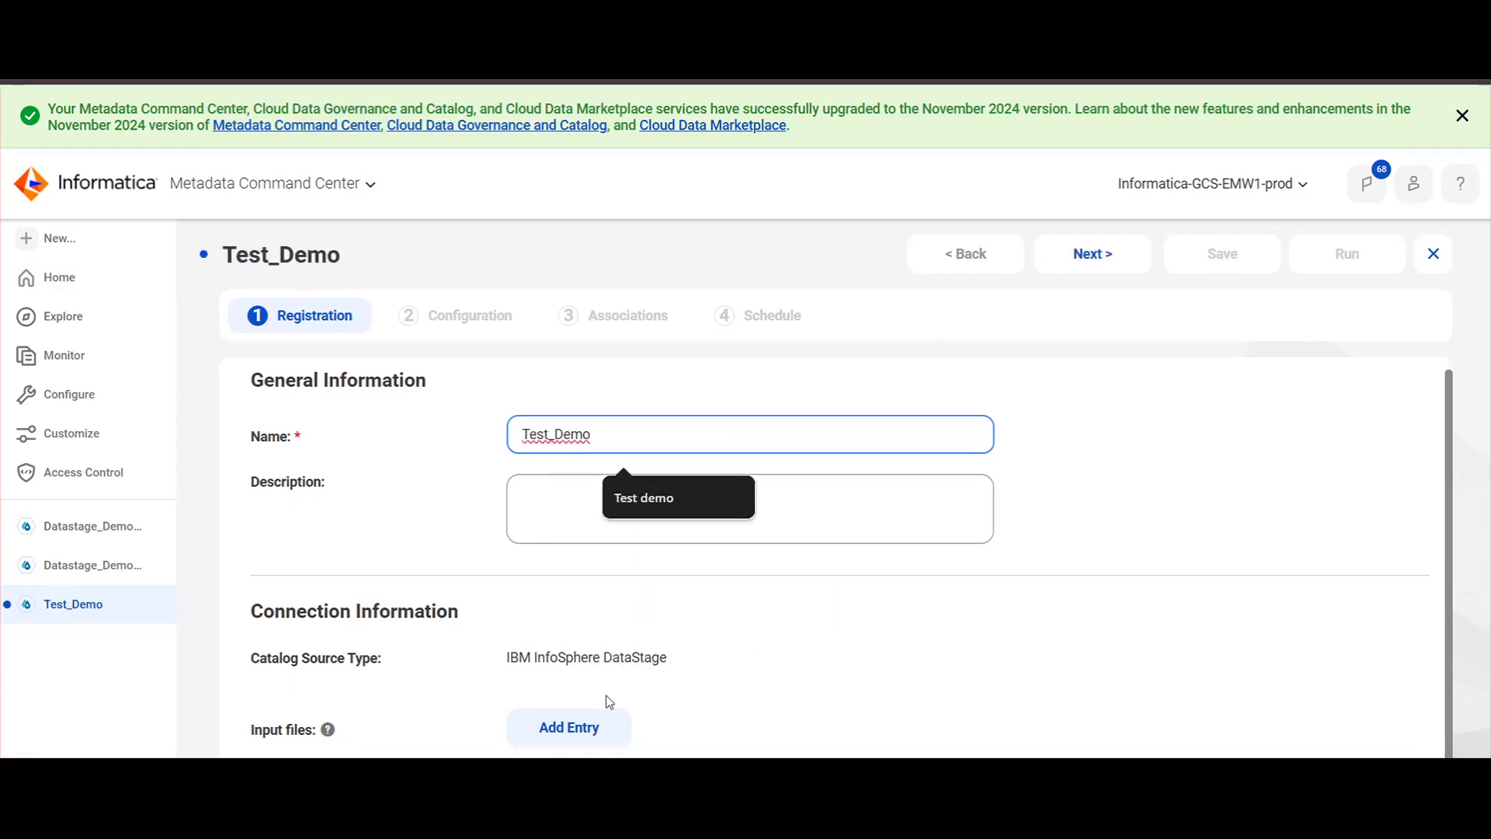
# Add C:\Program Files\Informatica Cloud Secure Agent\files\fol6\* as an input files path entry
pyautogui.click(613, 723)
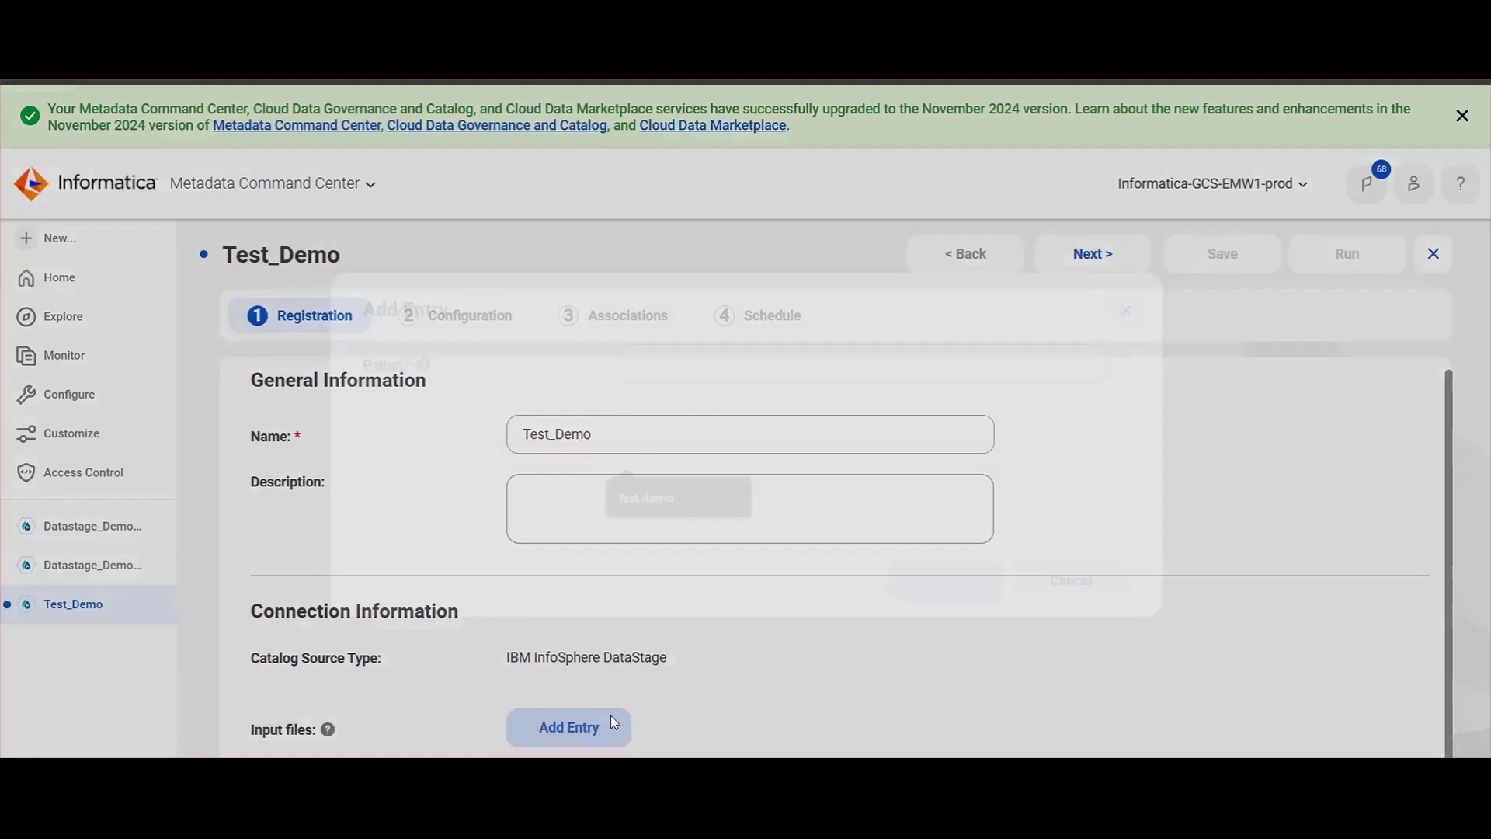
pyautogui.click(678, 366)
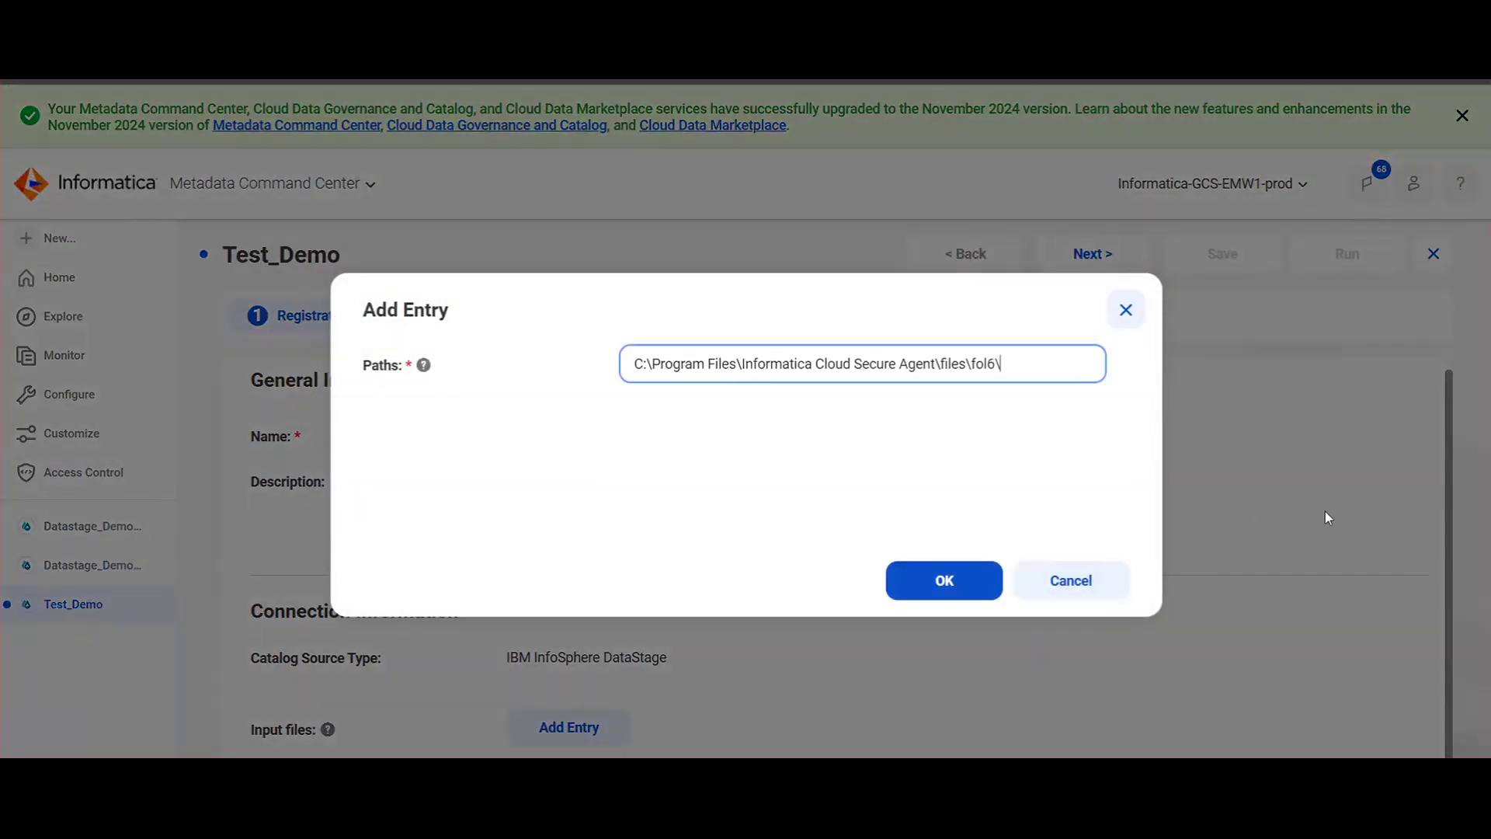
pyautogui.click(995, 581)
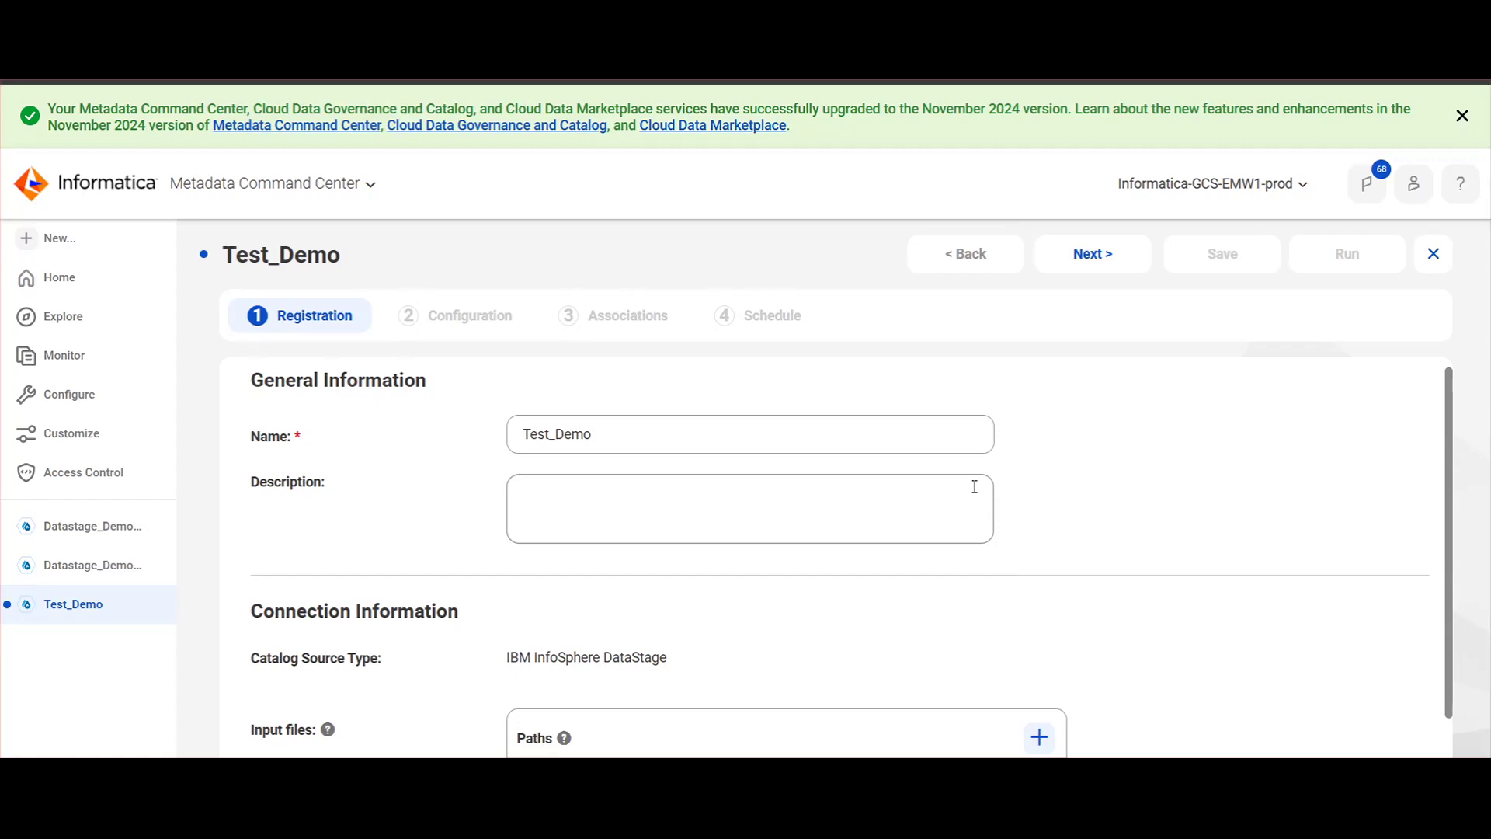
pyautogui.scroll(-2, 1012, 422)
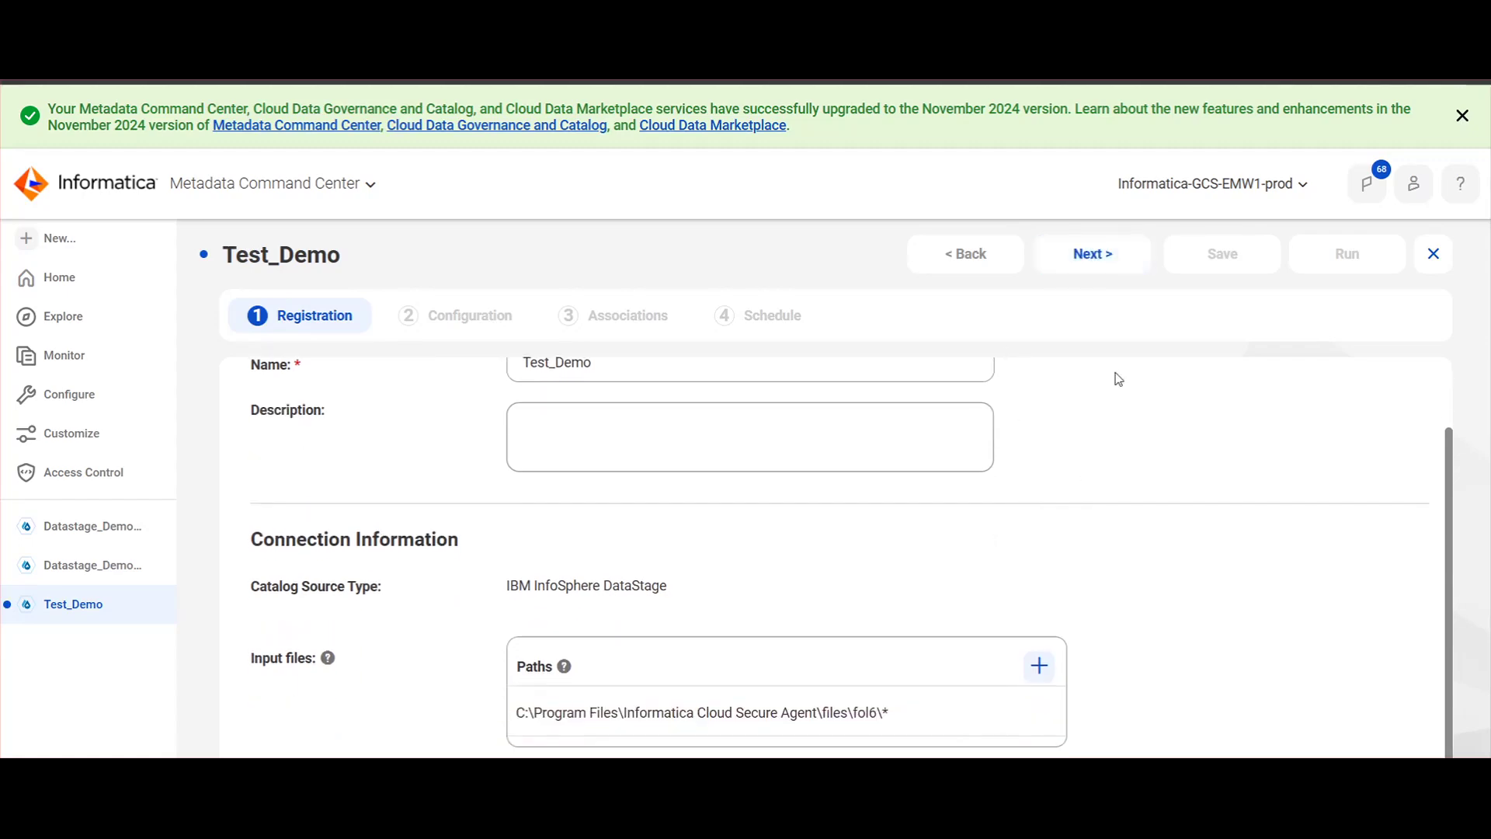
# In the configuration step, choose the Secure Agent as the runtime environment
pyautogui.click(1100, 261)
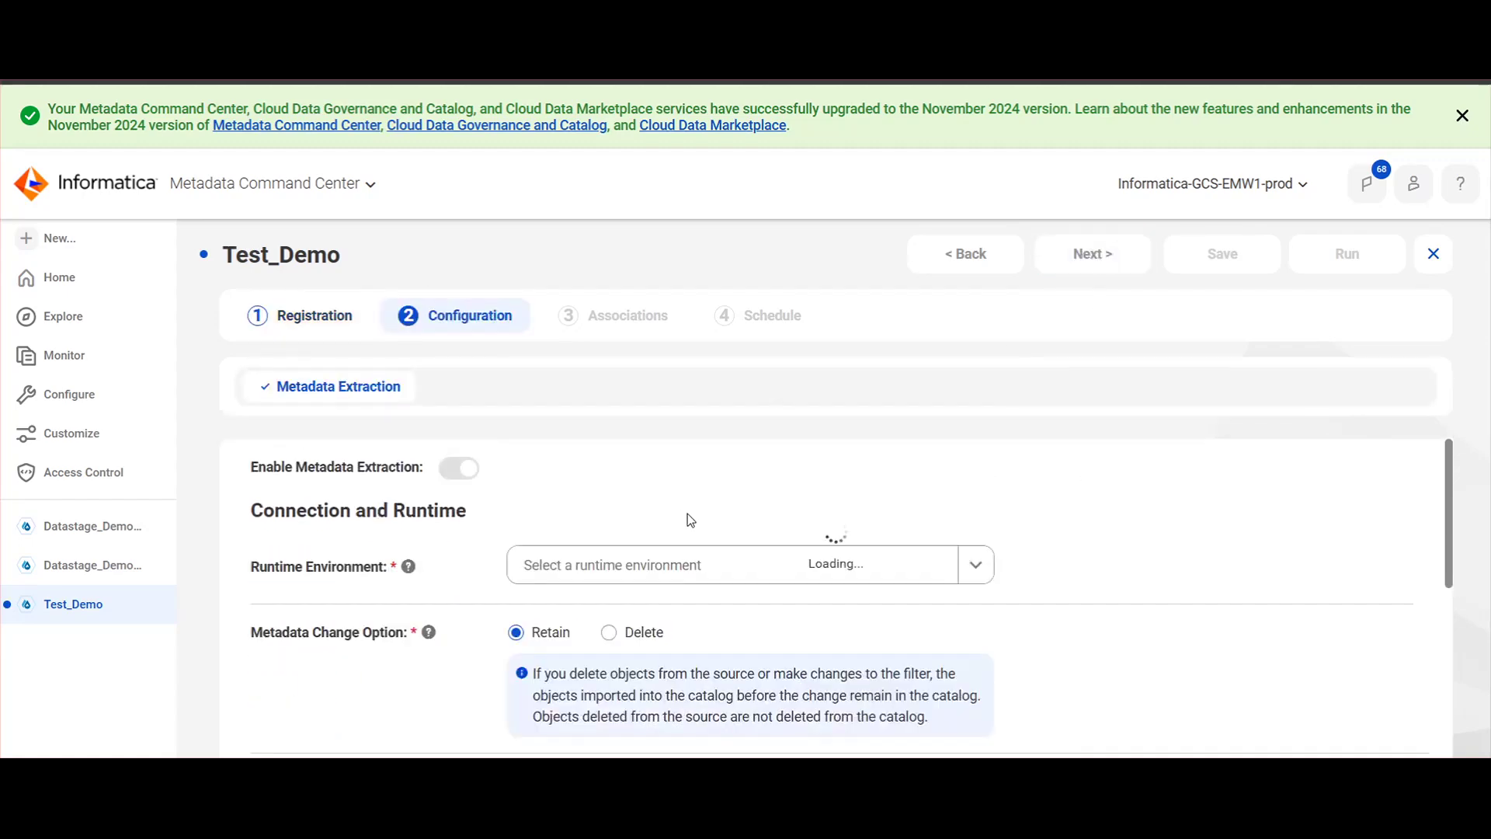
pyautogui.click(706, 552)
pyautogui.scroll(-1, 704, 497)
pyautogui.scroll(-2, 706, 473)
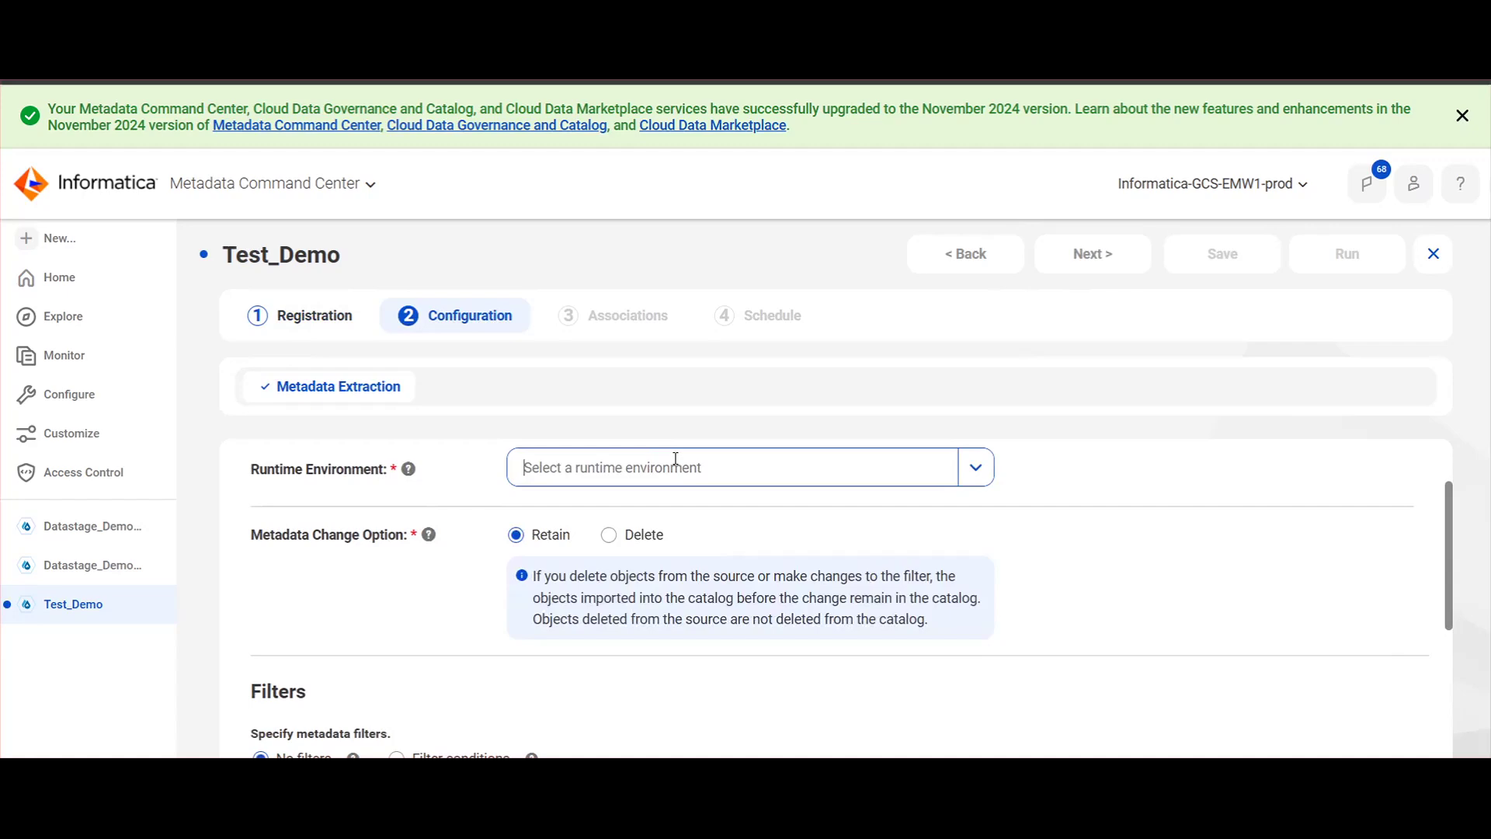
pyautogui.click(676, 466)
pyautogui.scroll(-4, 675, 593)
pyautogui.scroll(-2, 678, 594)
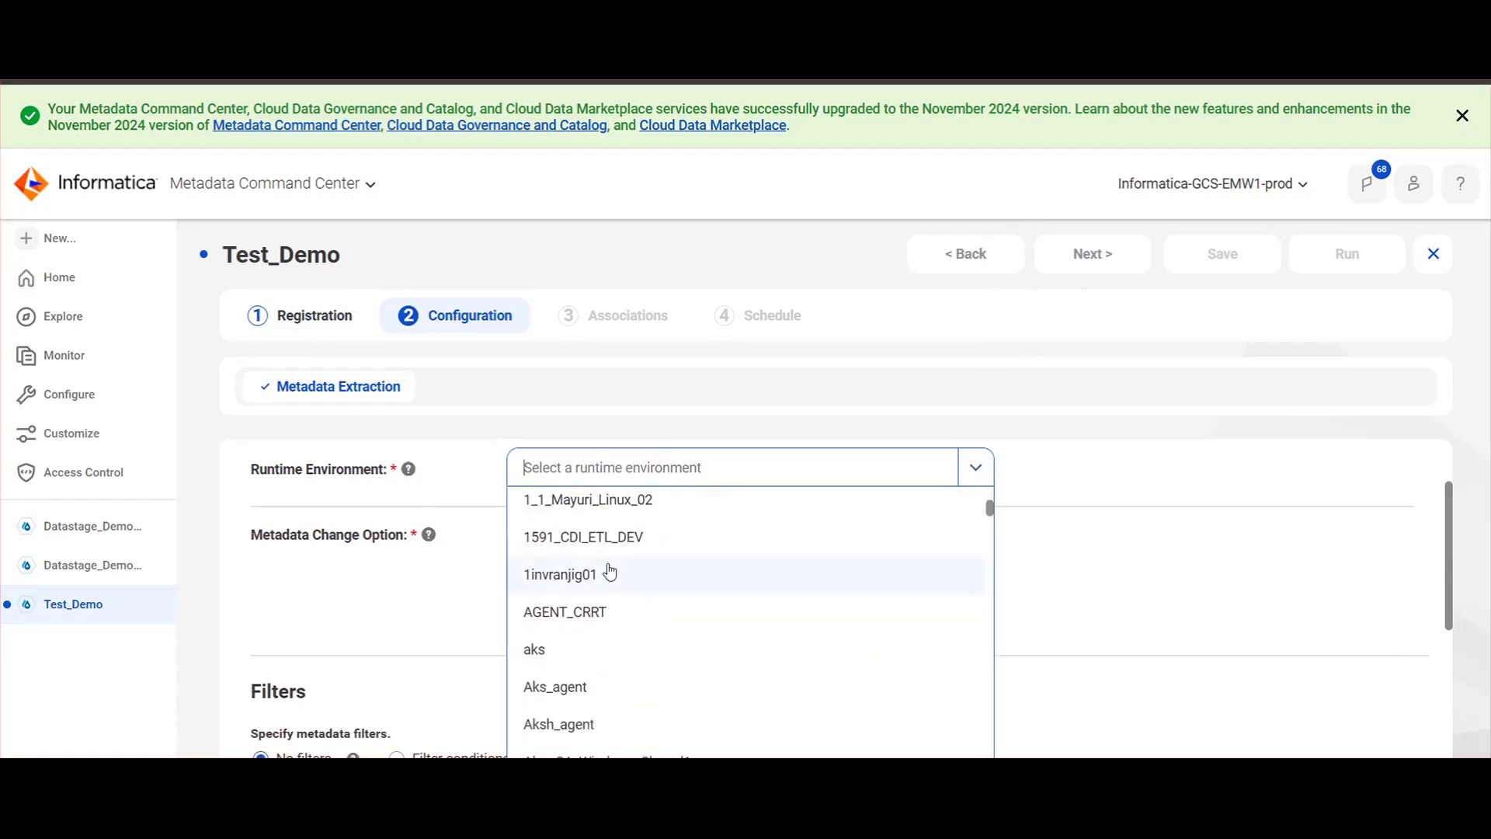
pyautogui.click(609, 573)
pyautogui.scroll(3, 1148, 459)
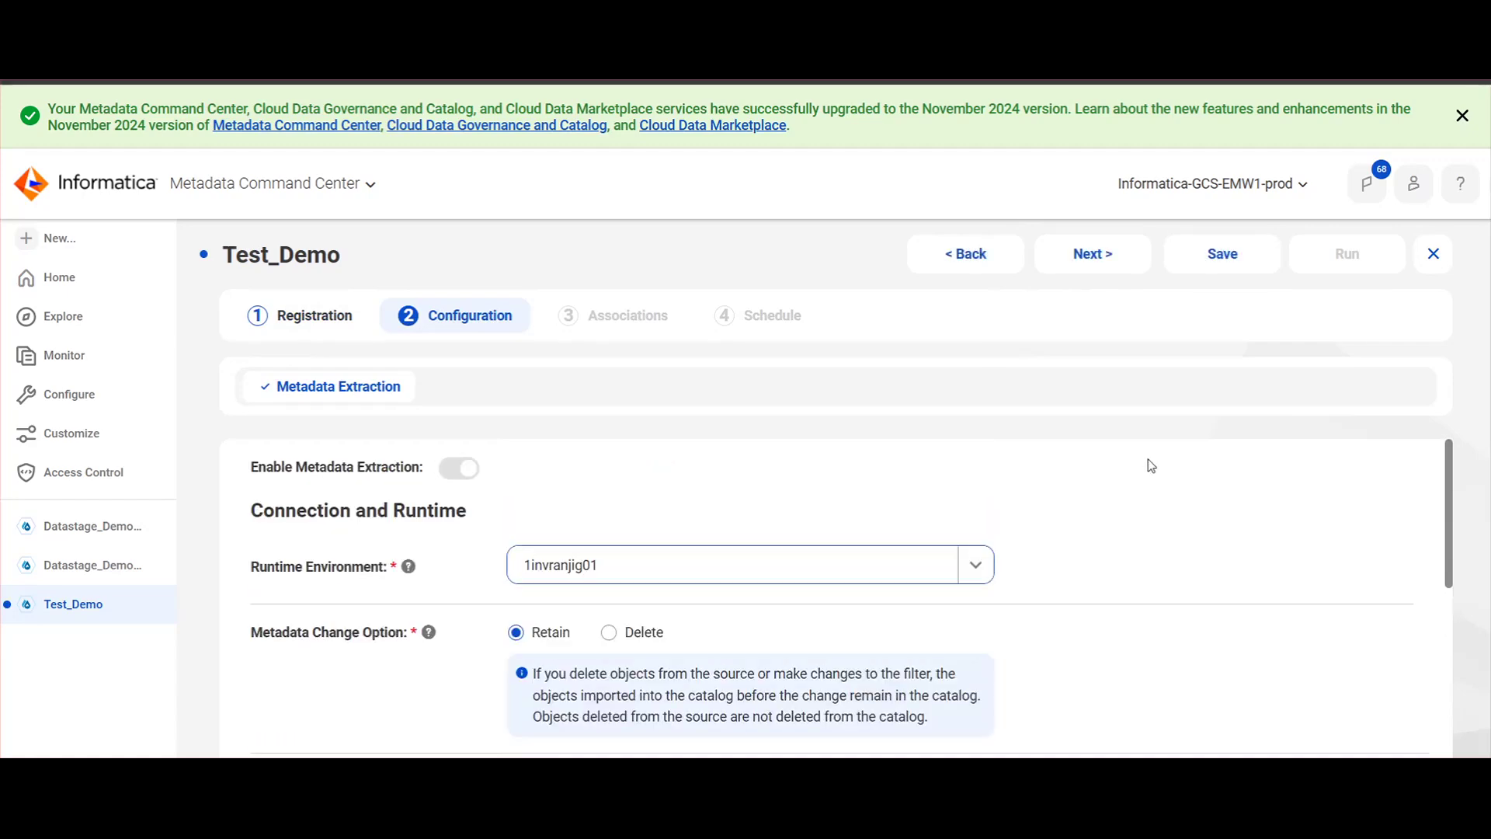
# Save Test_Demo, run its metadata extraction job, and reopen Test_Demo's settings
pyautogui.click(1233, 262)
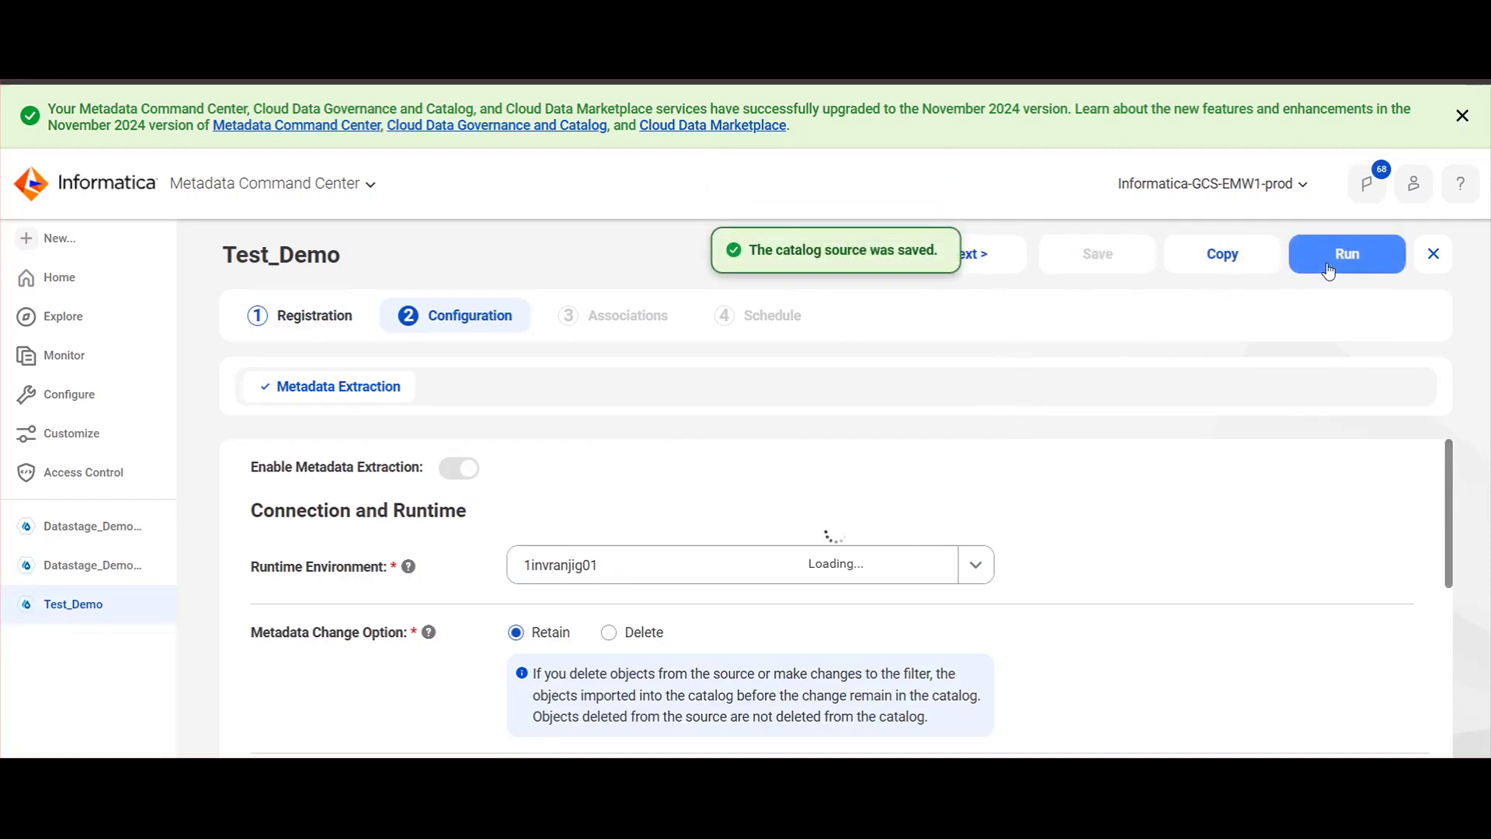
pyautogui.click(1340, 260)
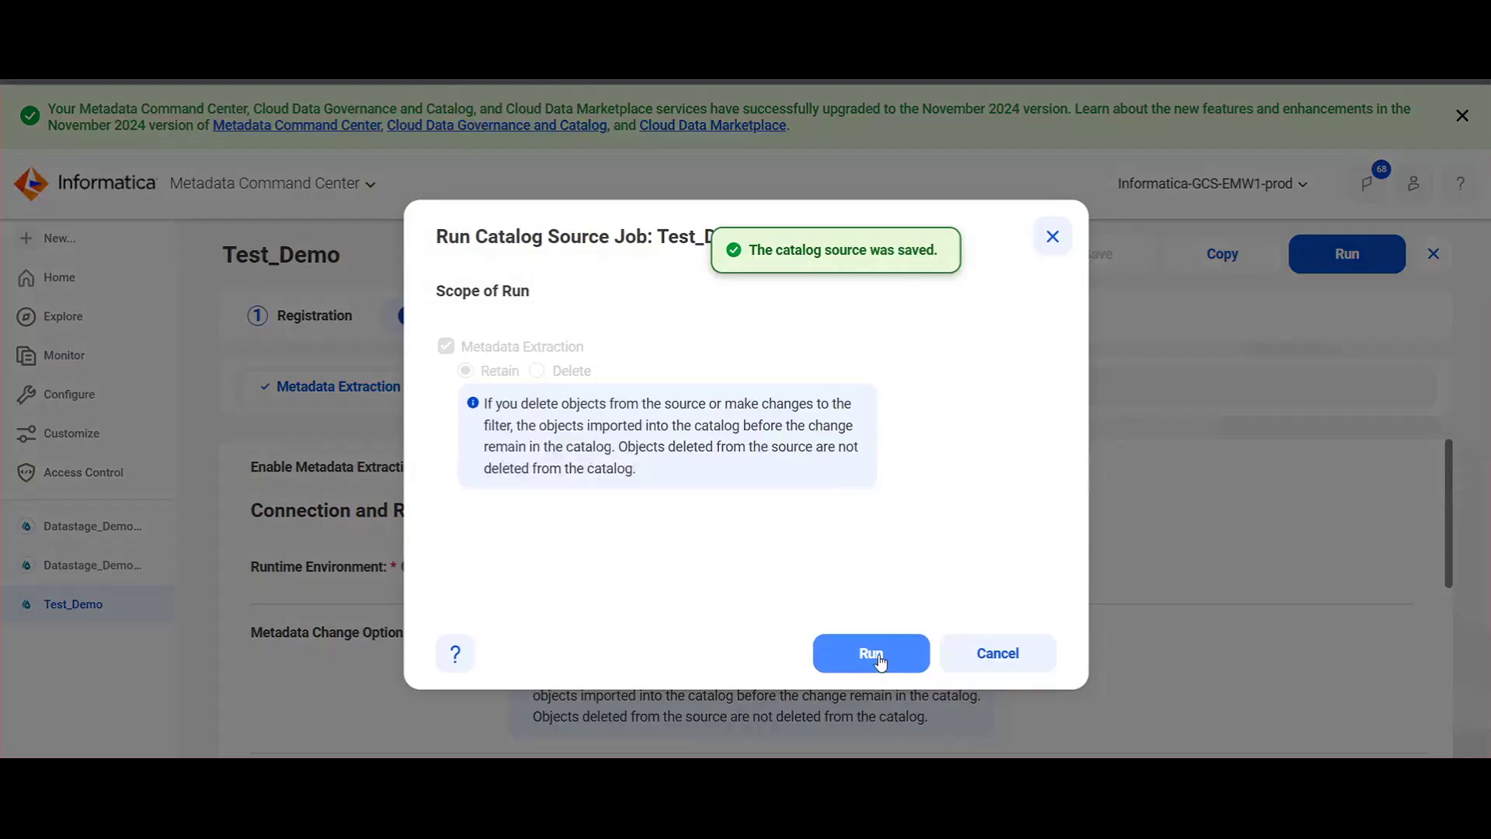
pyautogui.click(874, 654)
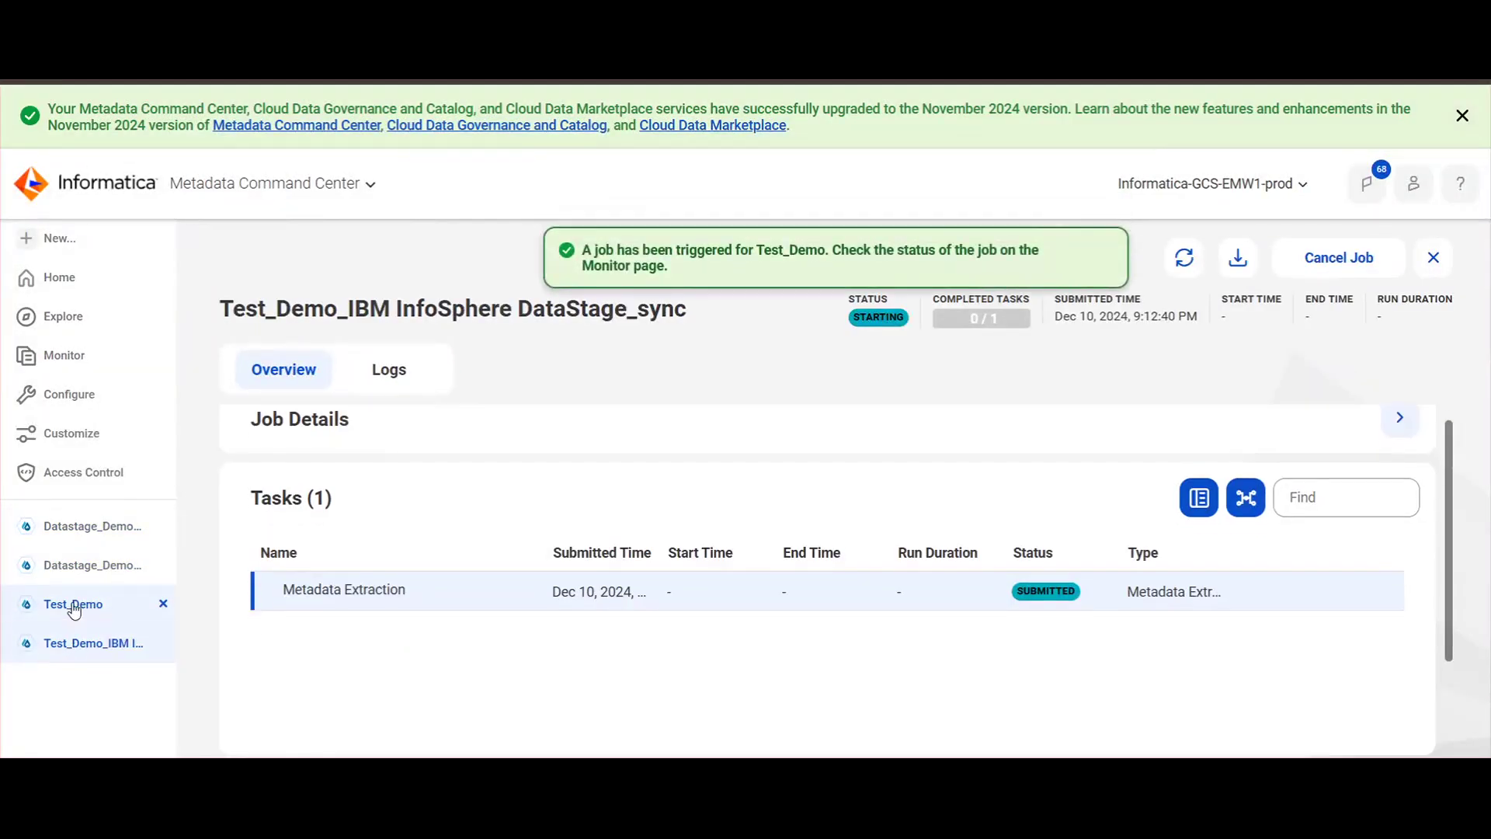
pyautogui.click(74, 606)
pyautogui.scroll(-5, 651, 522)
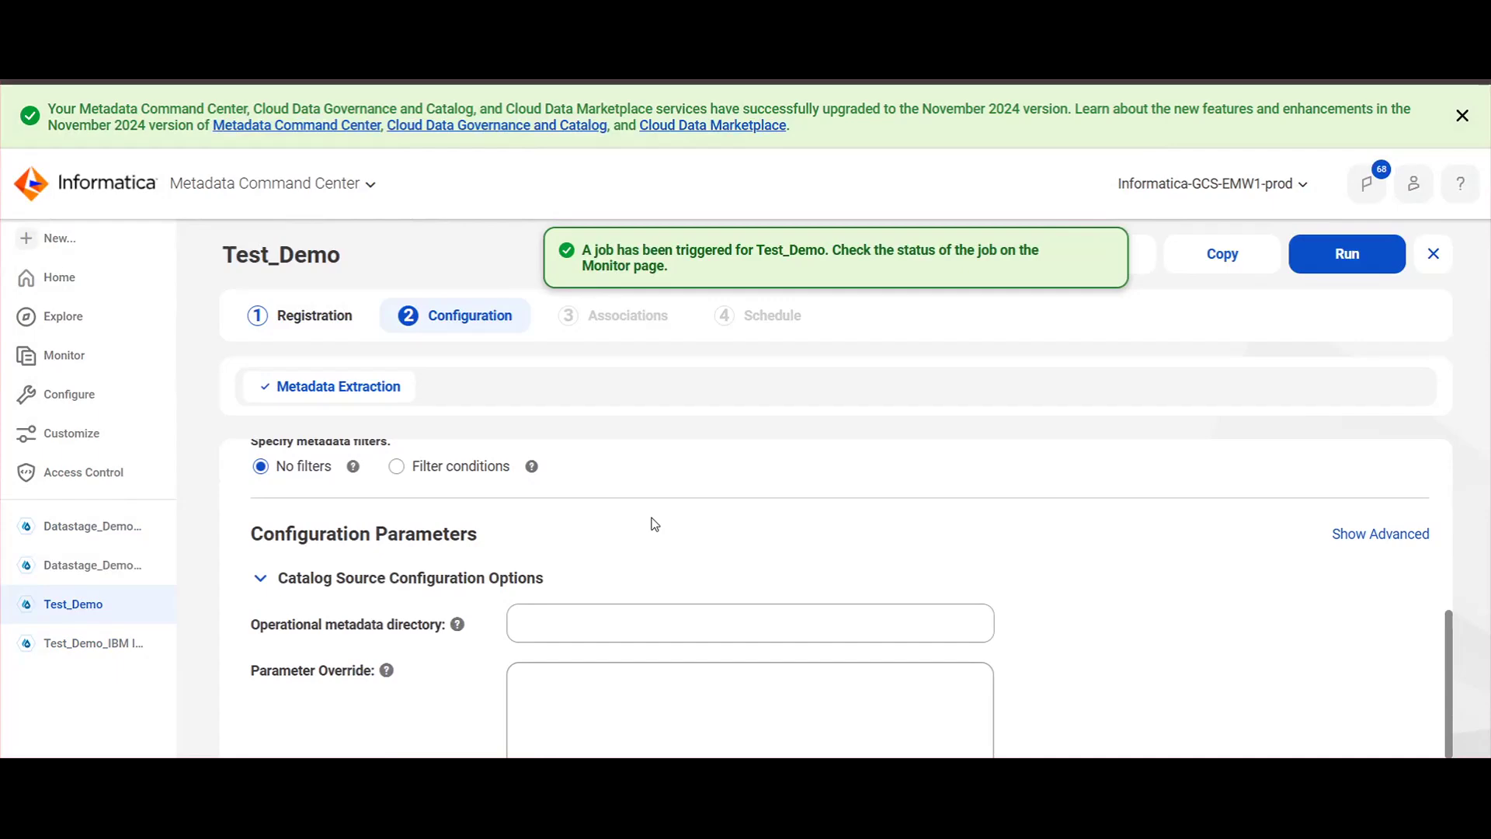
pyautogui.scroll(-1, 660, 518)
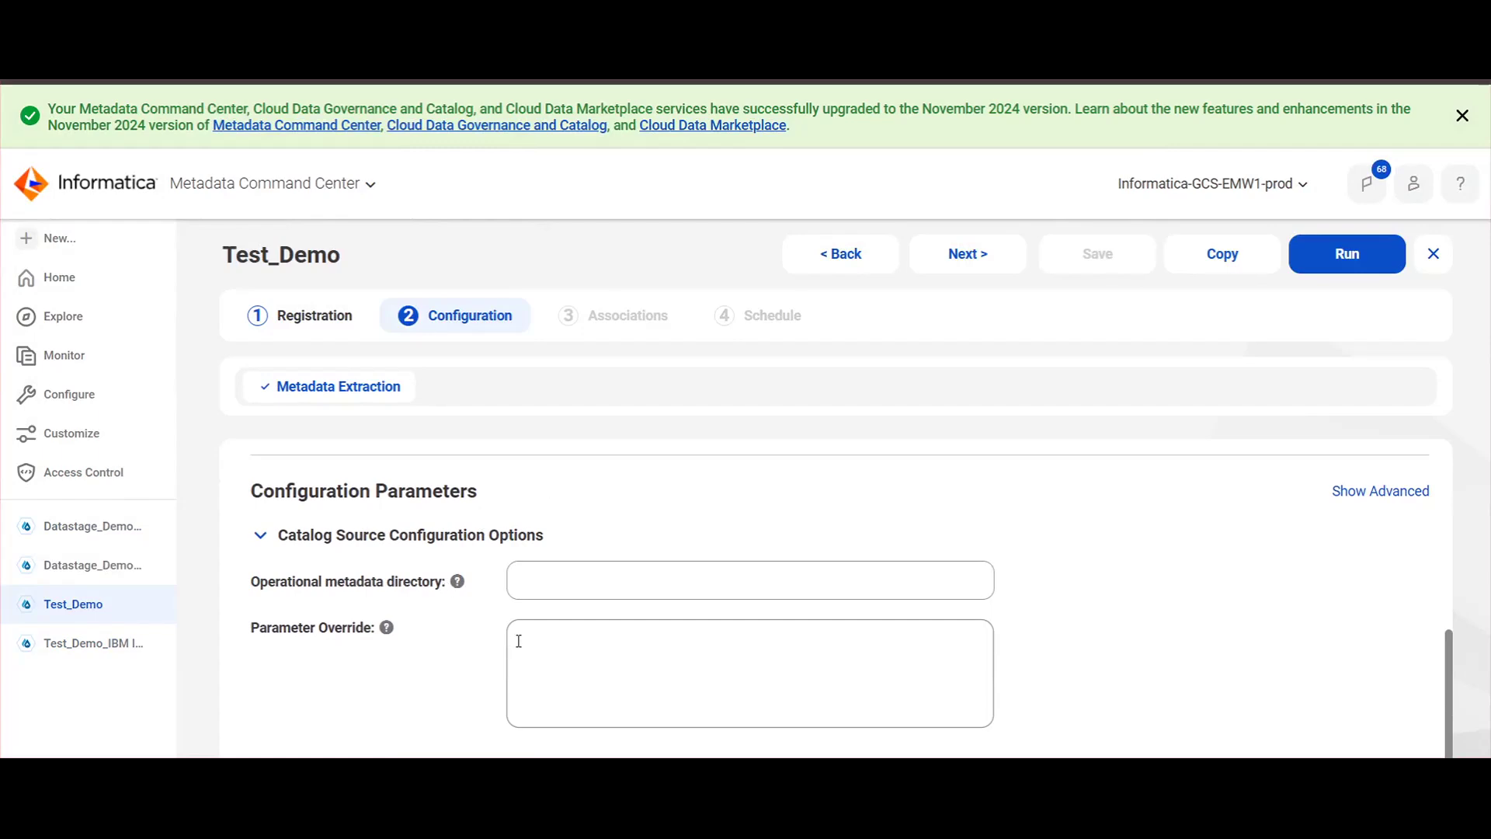
pyautogui.click(570, 654)
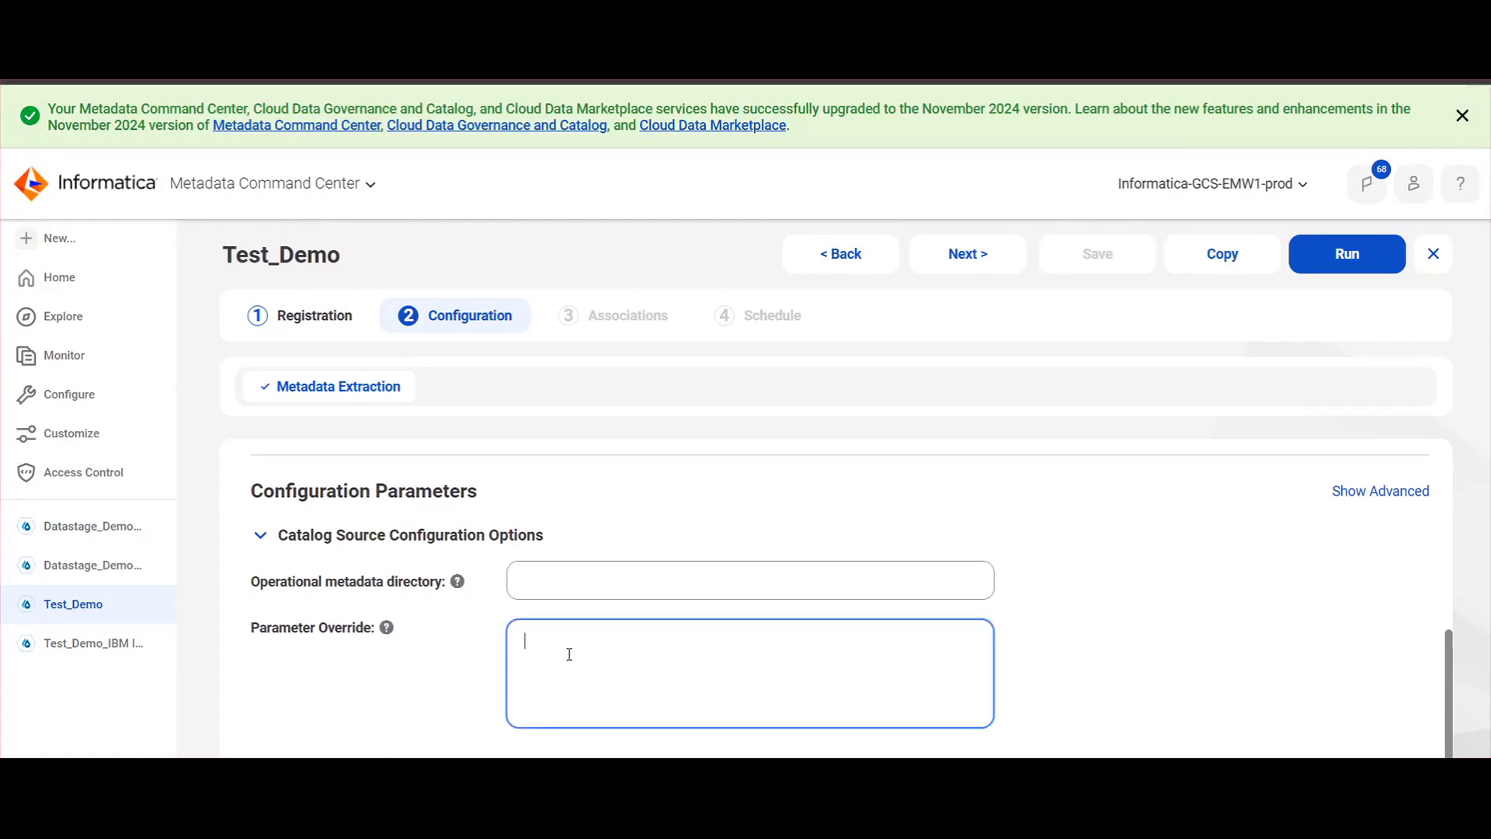
pyautogui.scroll(5, 626, 674)
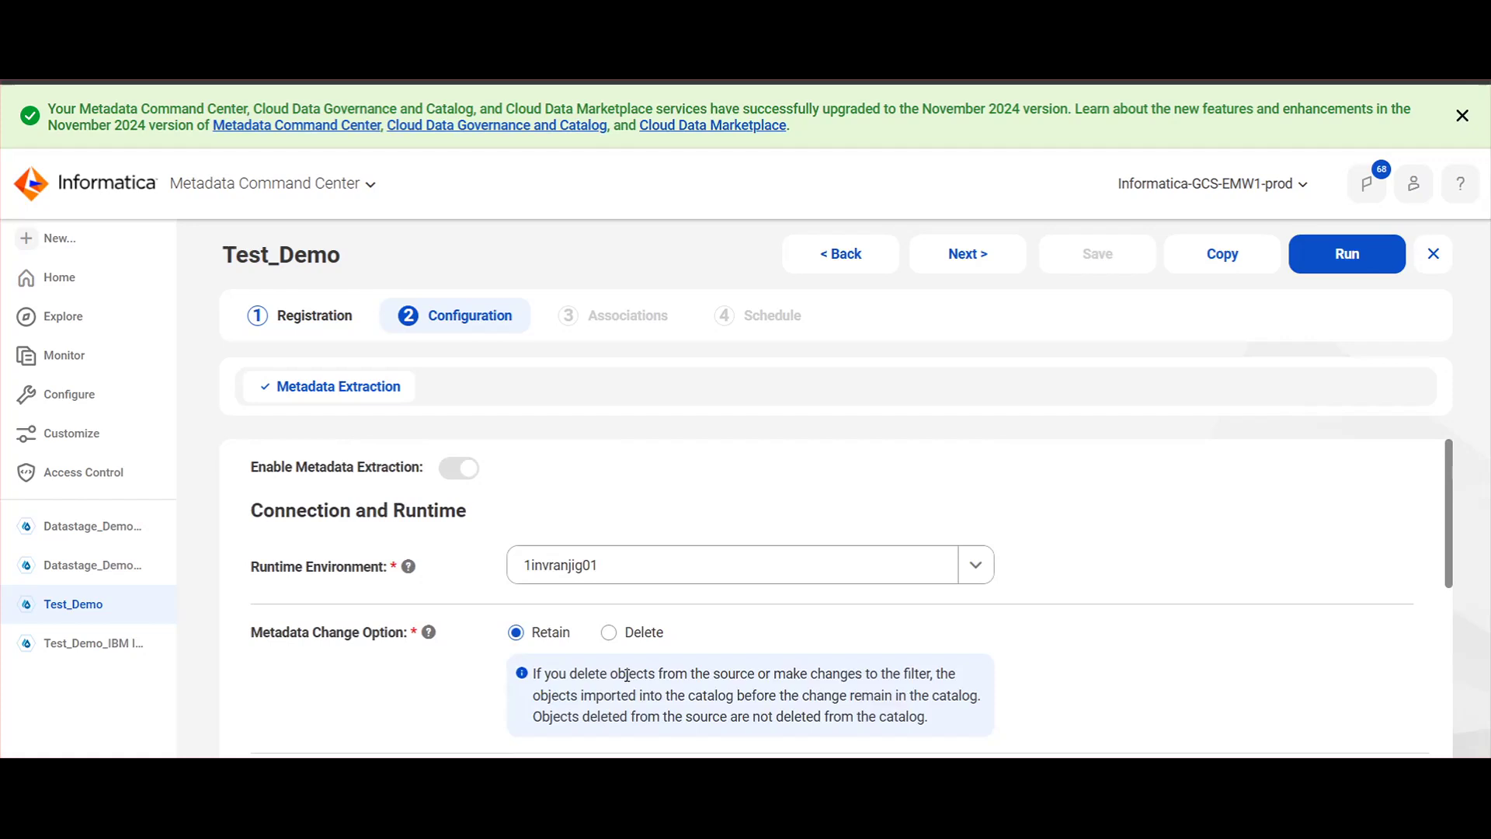
# Open the Datastage_Demo_Video_KB catalog source and go to its configuration step
pyautogui.click(95, 576)
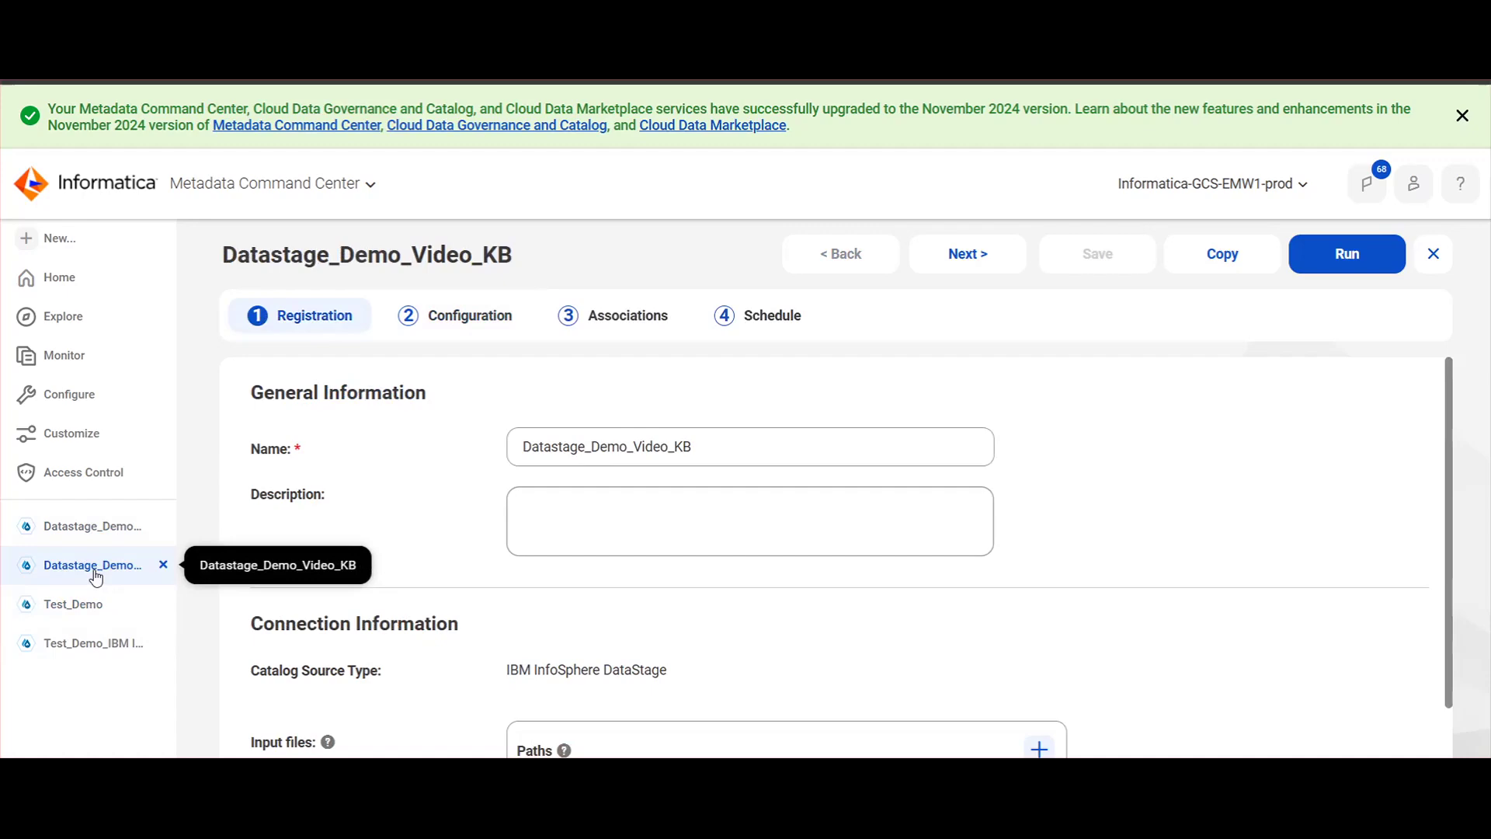
pyautogui.scroll(-1, 575, 496)
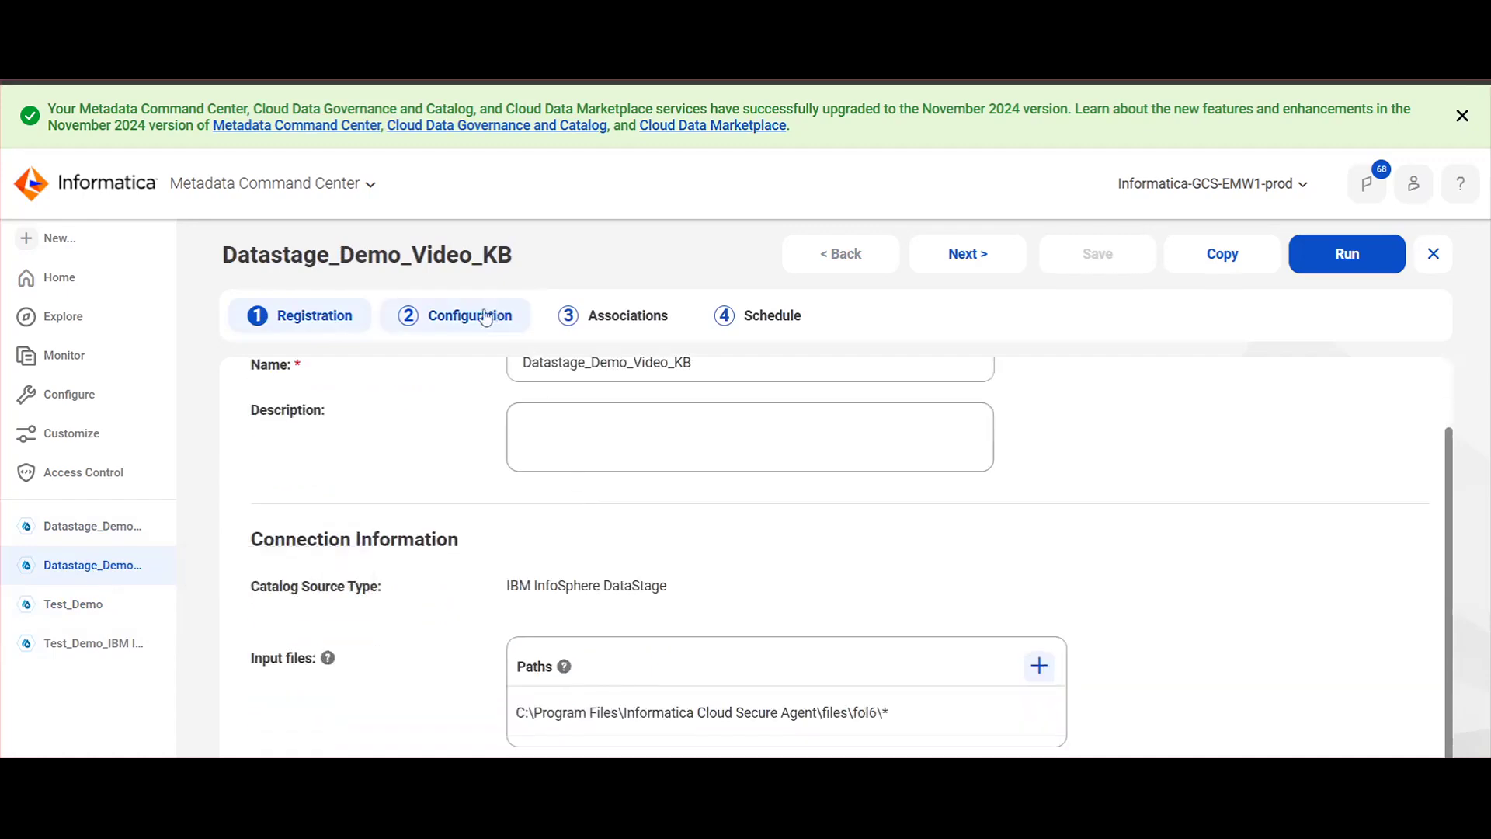
pyautogui.click(456, 315)
pyautogui.scroll(-5, 666, 491)
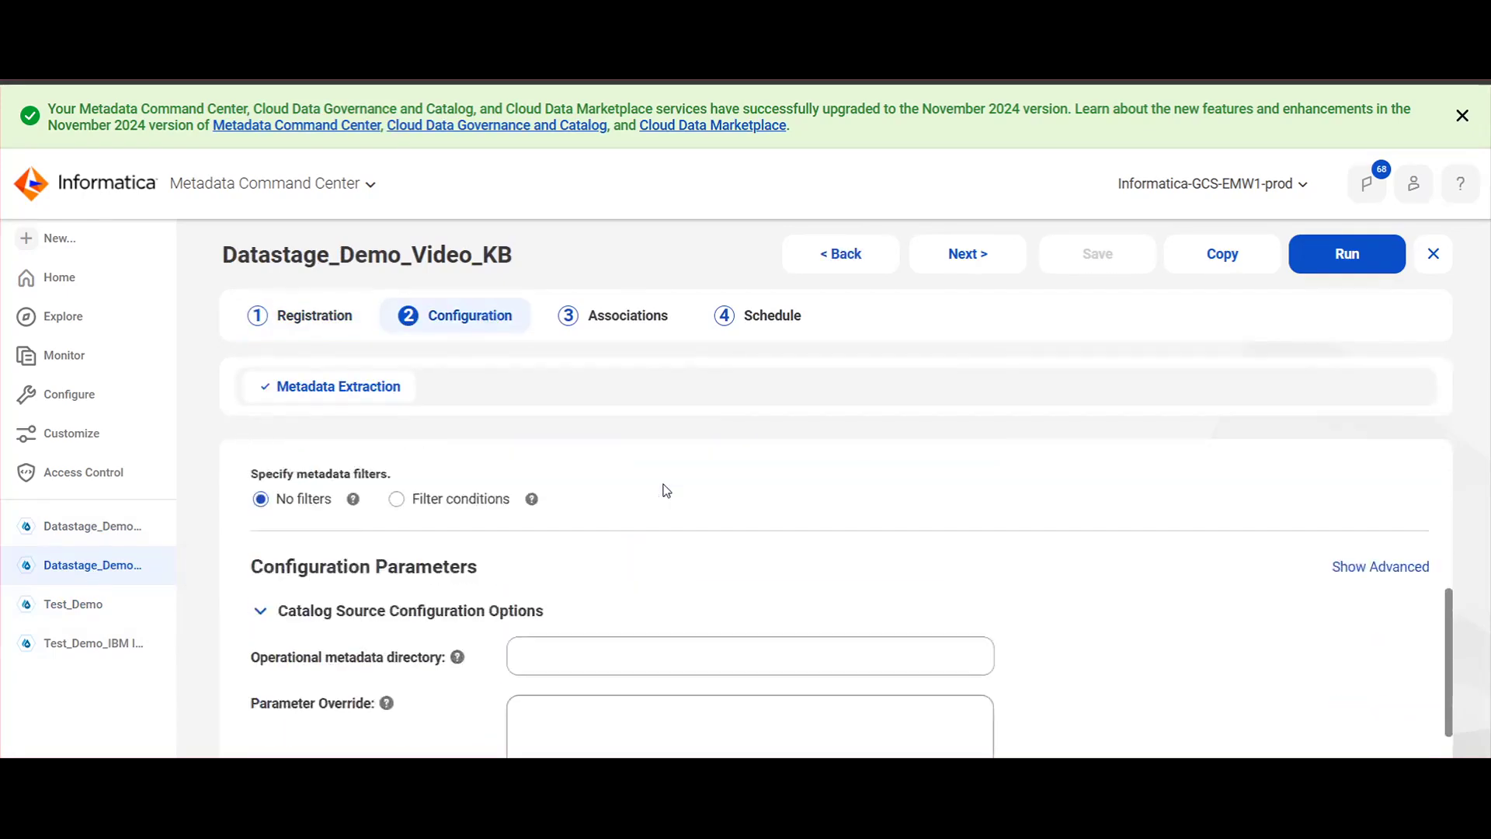
# Refresh its extraction job to confirm 4/4 tasks completed, then select the source name
pyautogui.click(90, 529)
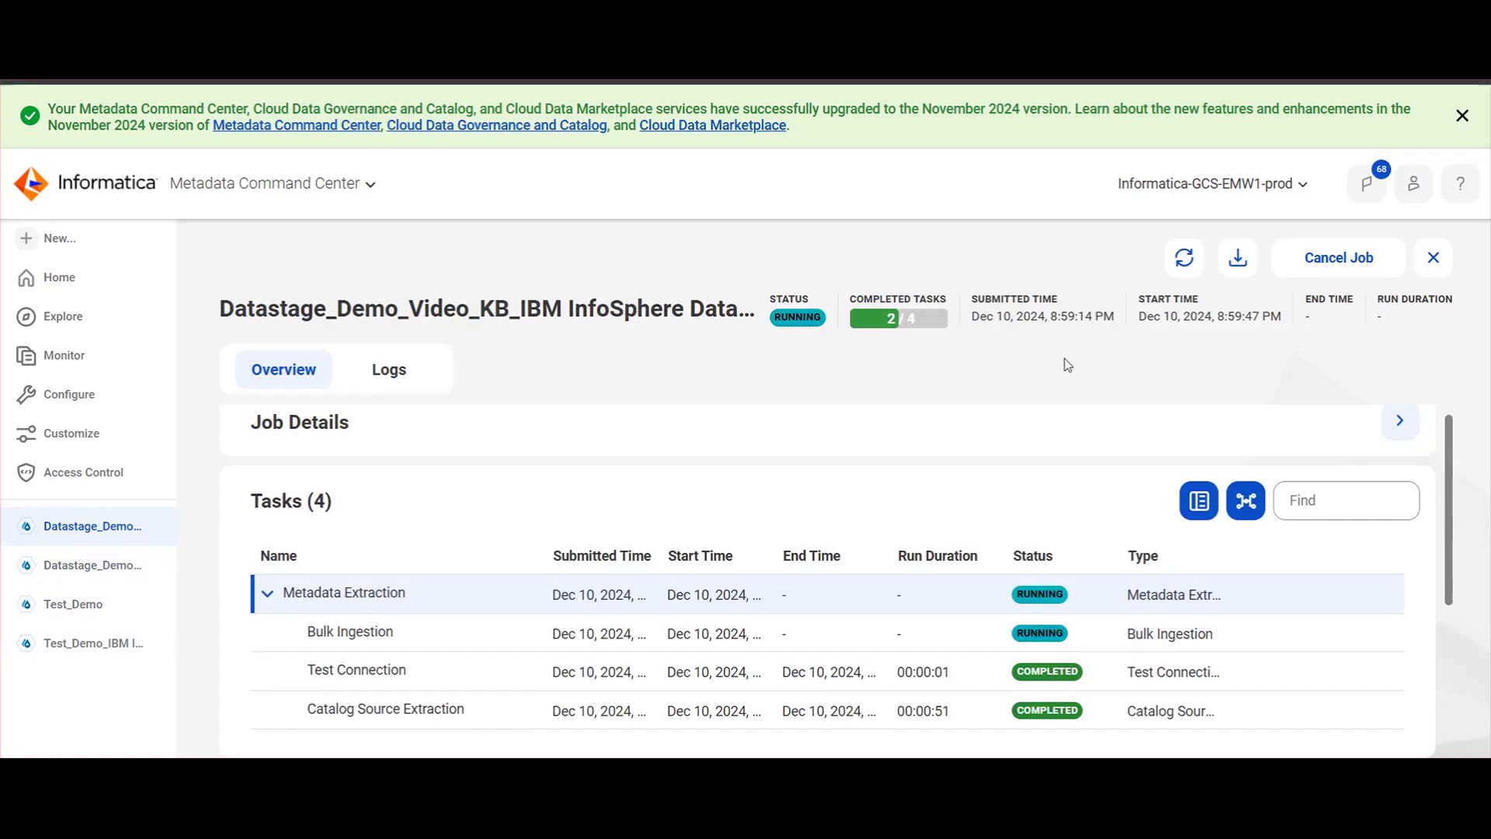
pyautogui.click(1168, 268)
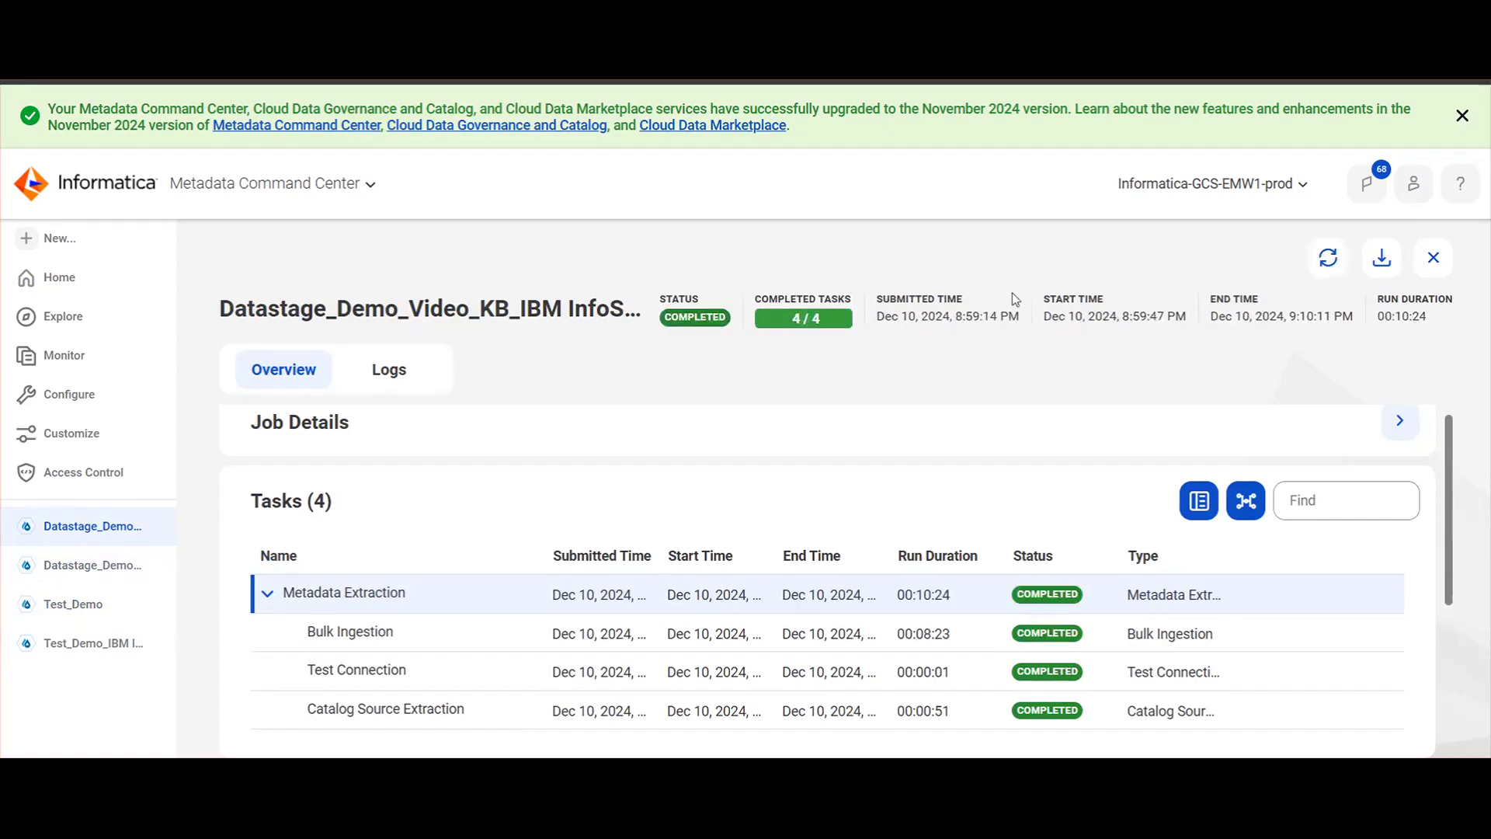
pyautogui.scroll(-5, 801, 463)
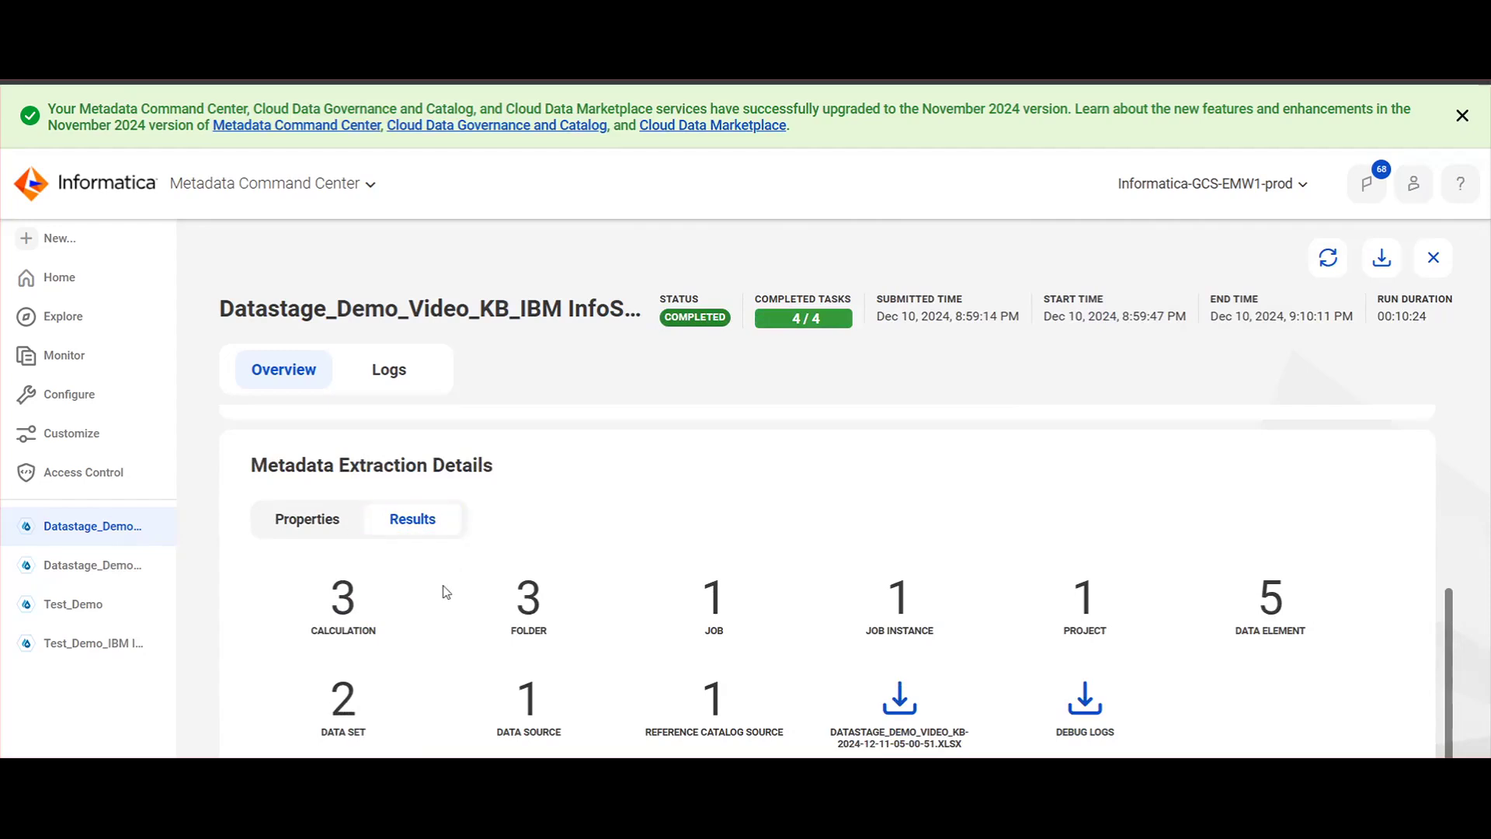
pyautogui.moveTo(220, 309); pyautogui.dragTo(507, 303)
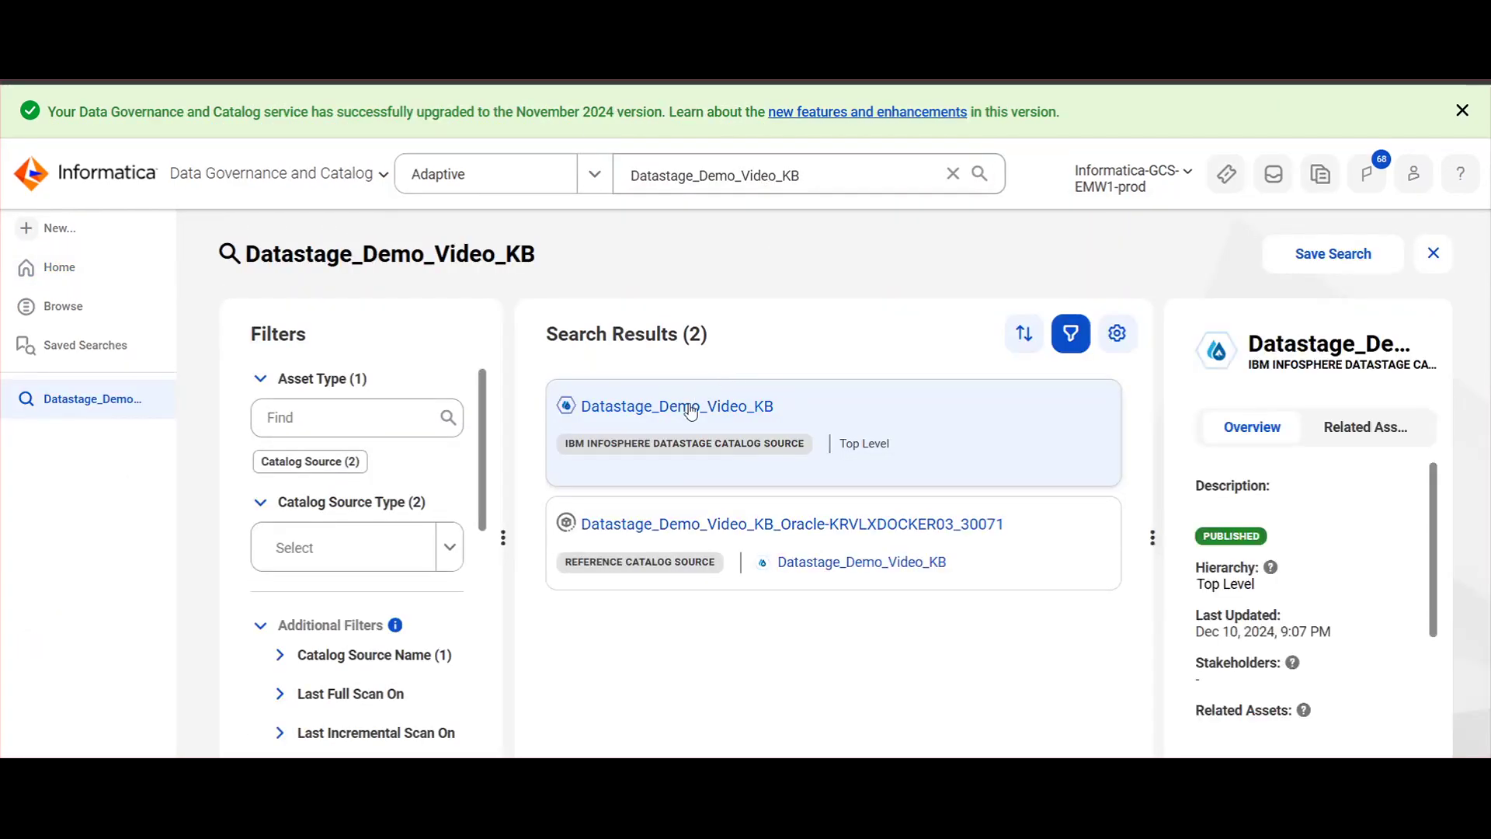
# Open the Datastage_Demo_Video_KB asset from search results and show its Hierarchy
pyautogui.click(684, 407)
pyautogui.scroll(-3, 370, 520)
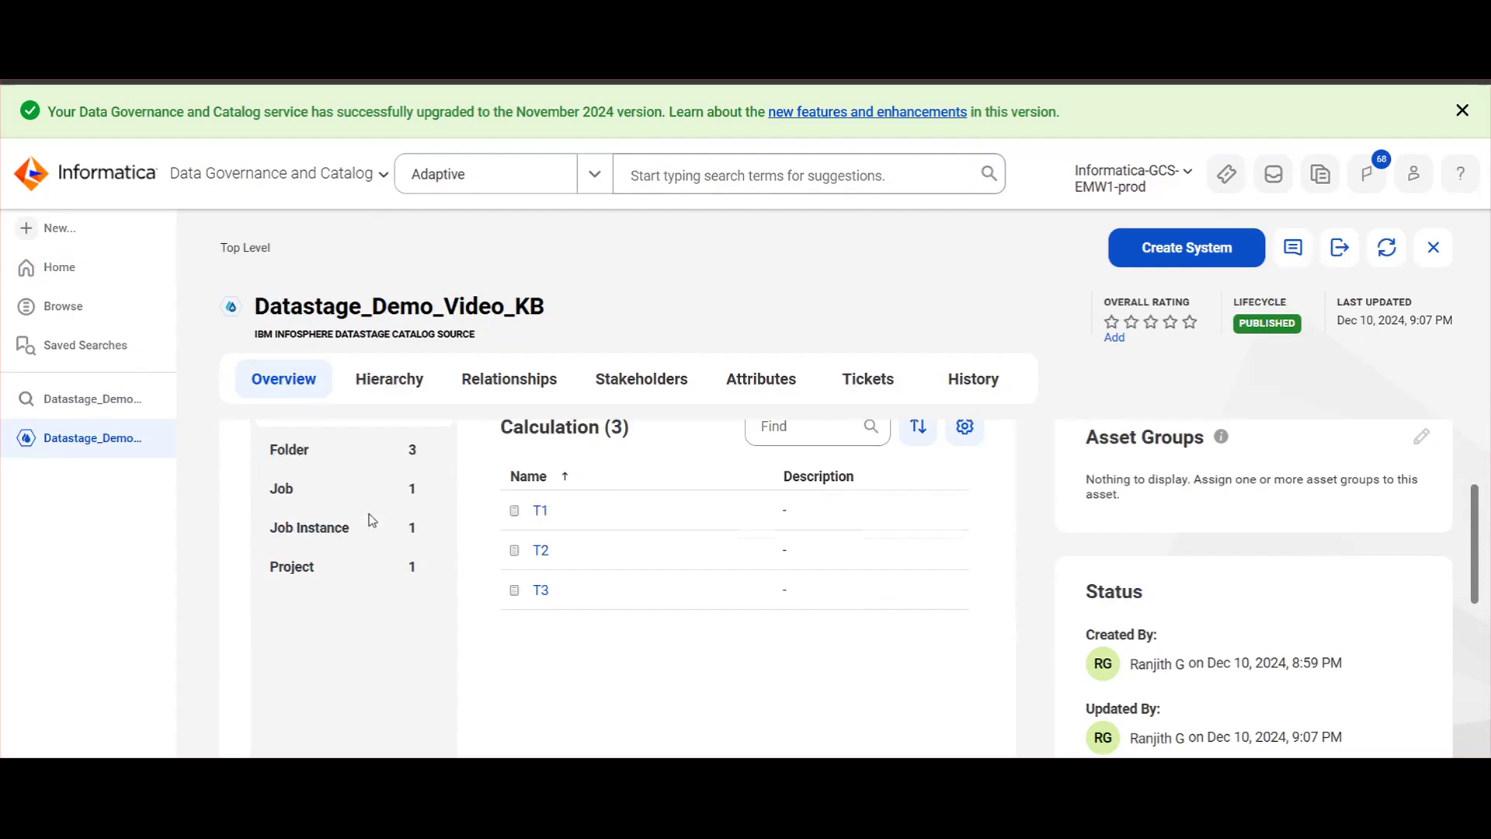
pyautogui.scroll(3, 369, 519)
pyautogui.click(386, 387)
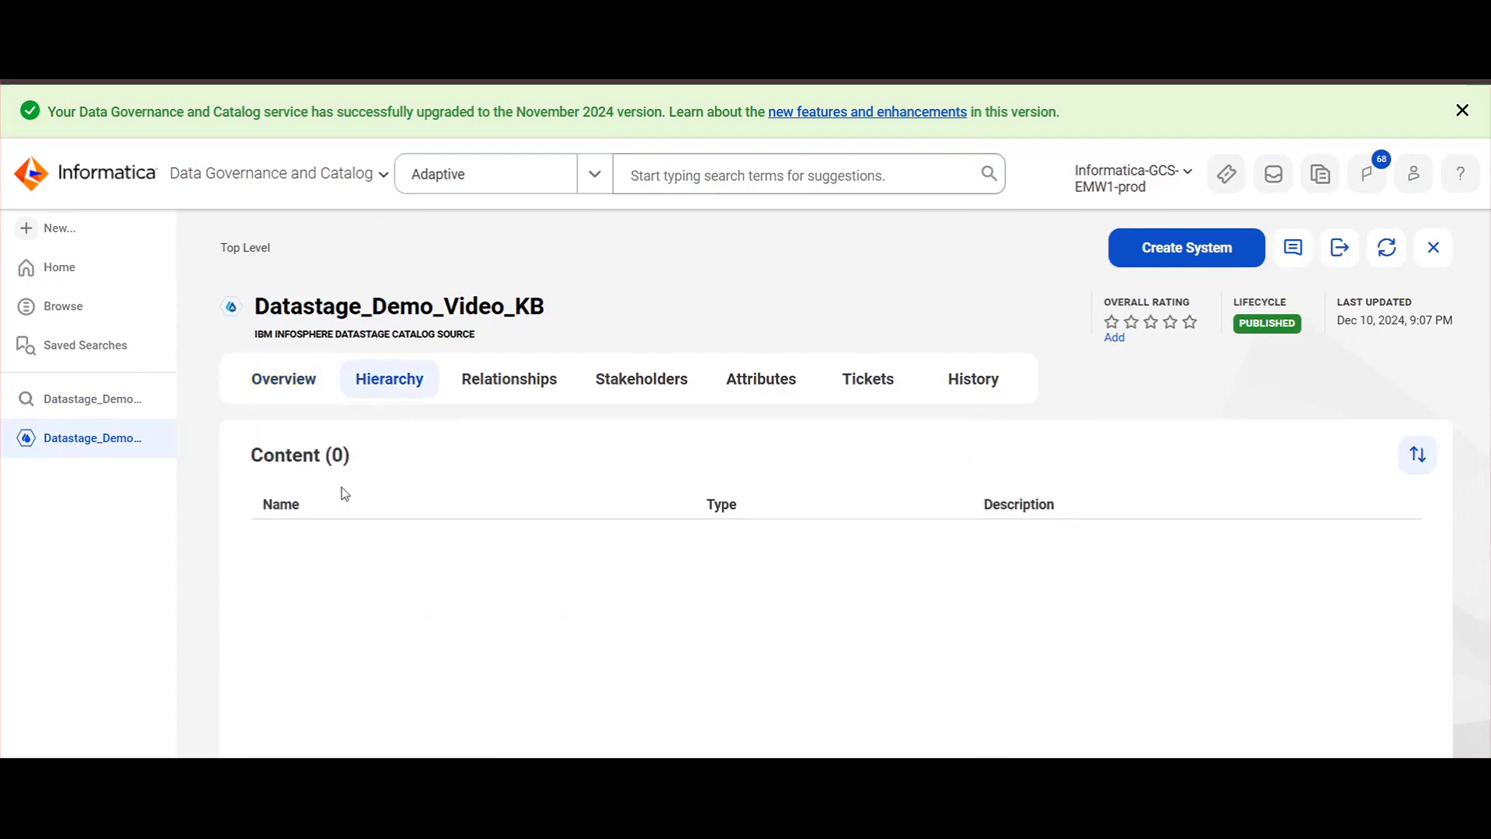
# Expand connector > Jobs > pasc > test to reach the Simple_S_to_T(83909c6c) job instance
pyautogui.click(270, 537)
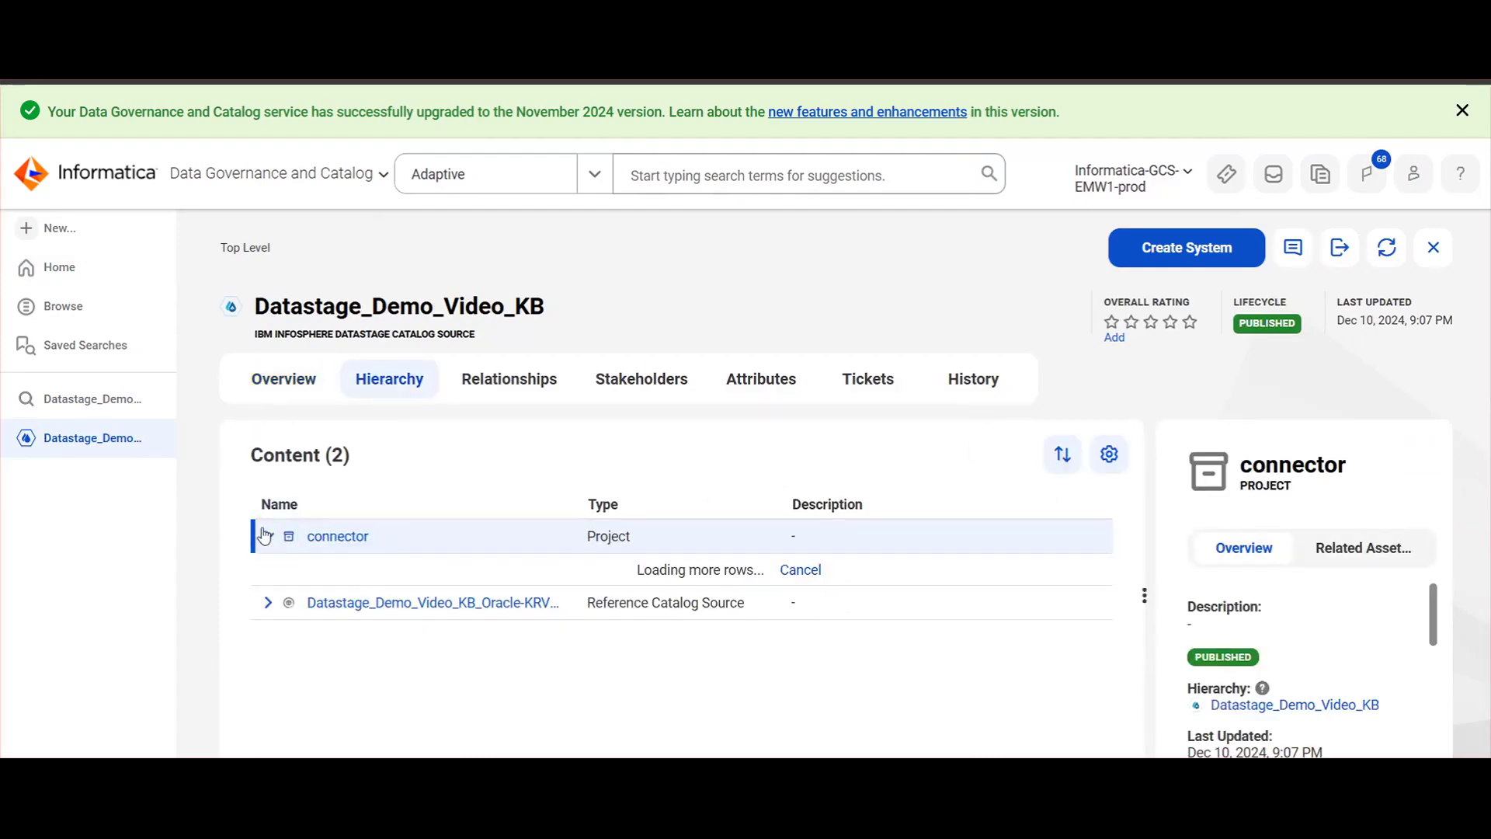
pyautogui.click(289, 575)
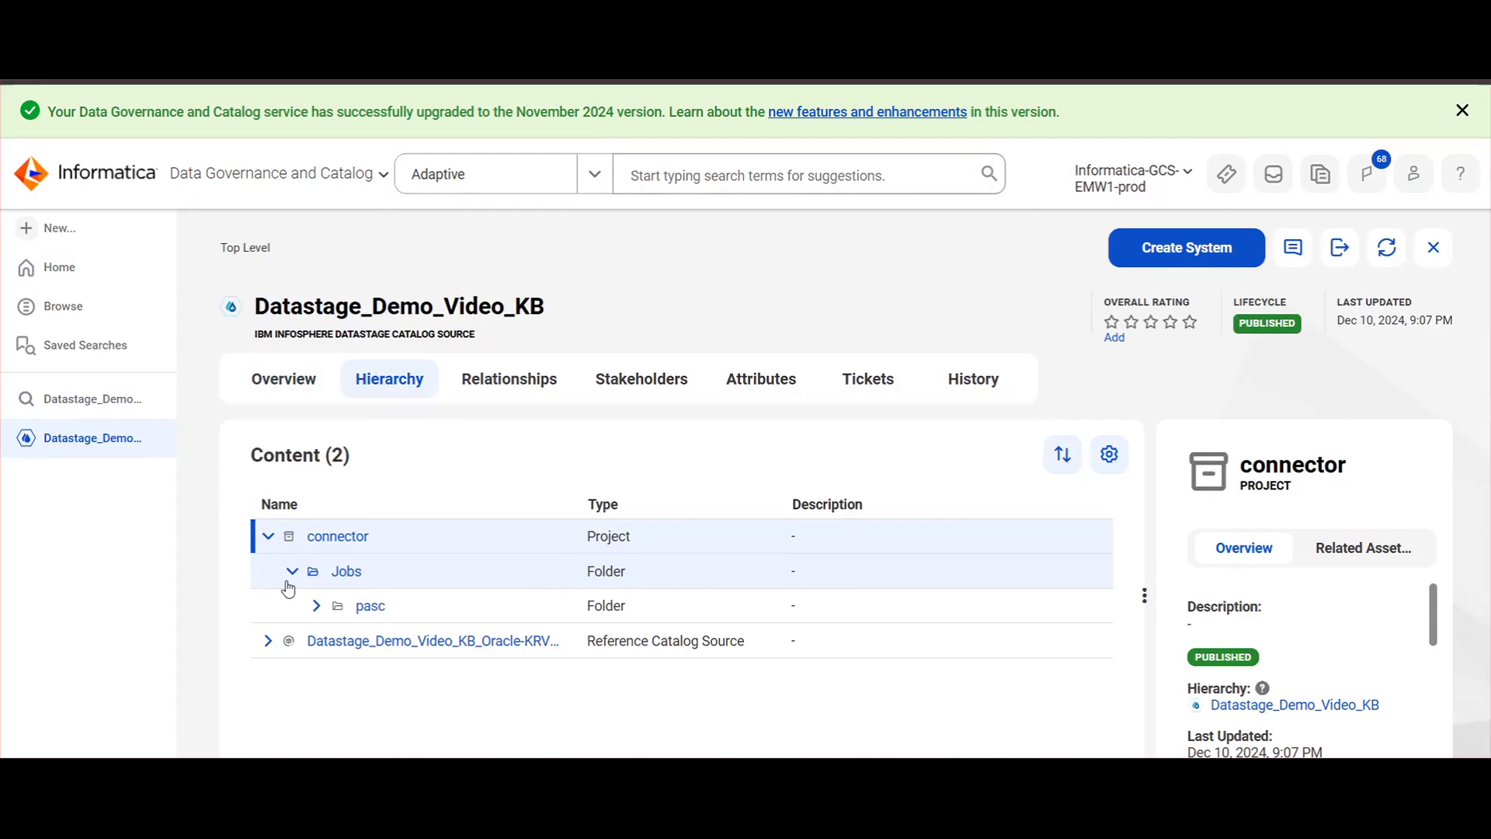
pyautogui.click(316, 606)
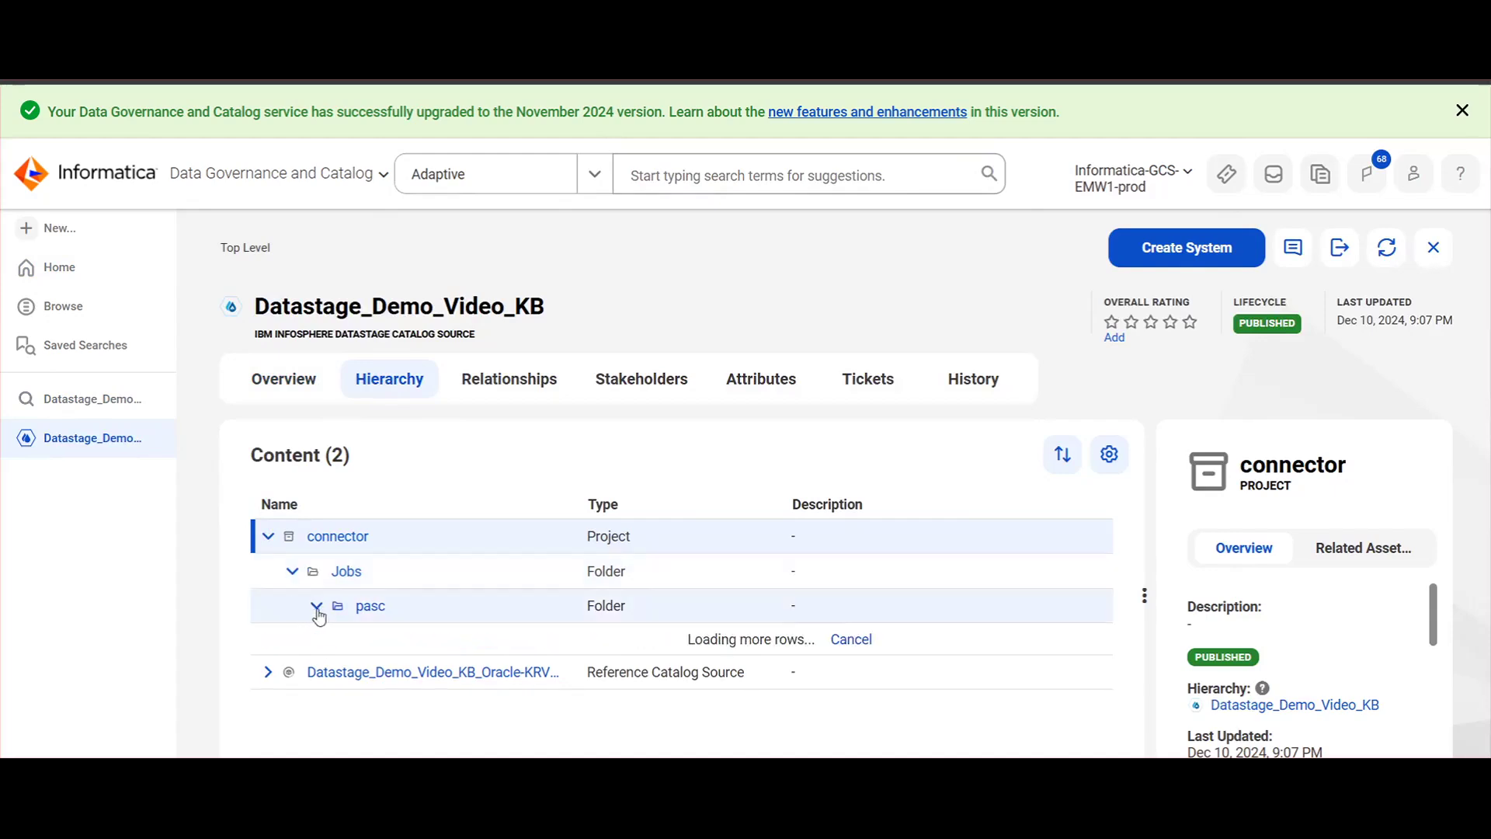
pyautogui.click(341, 642)
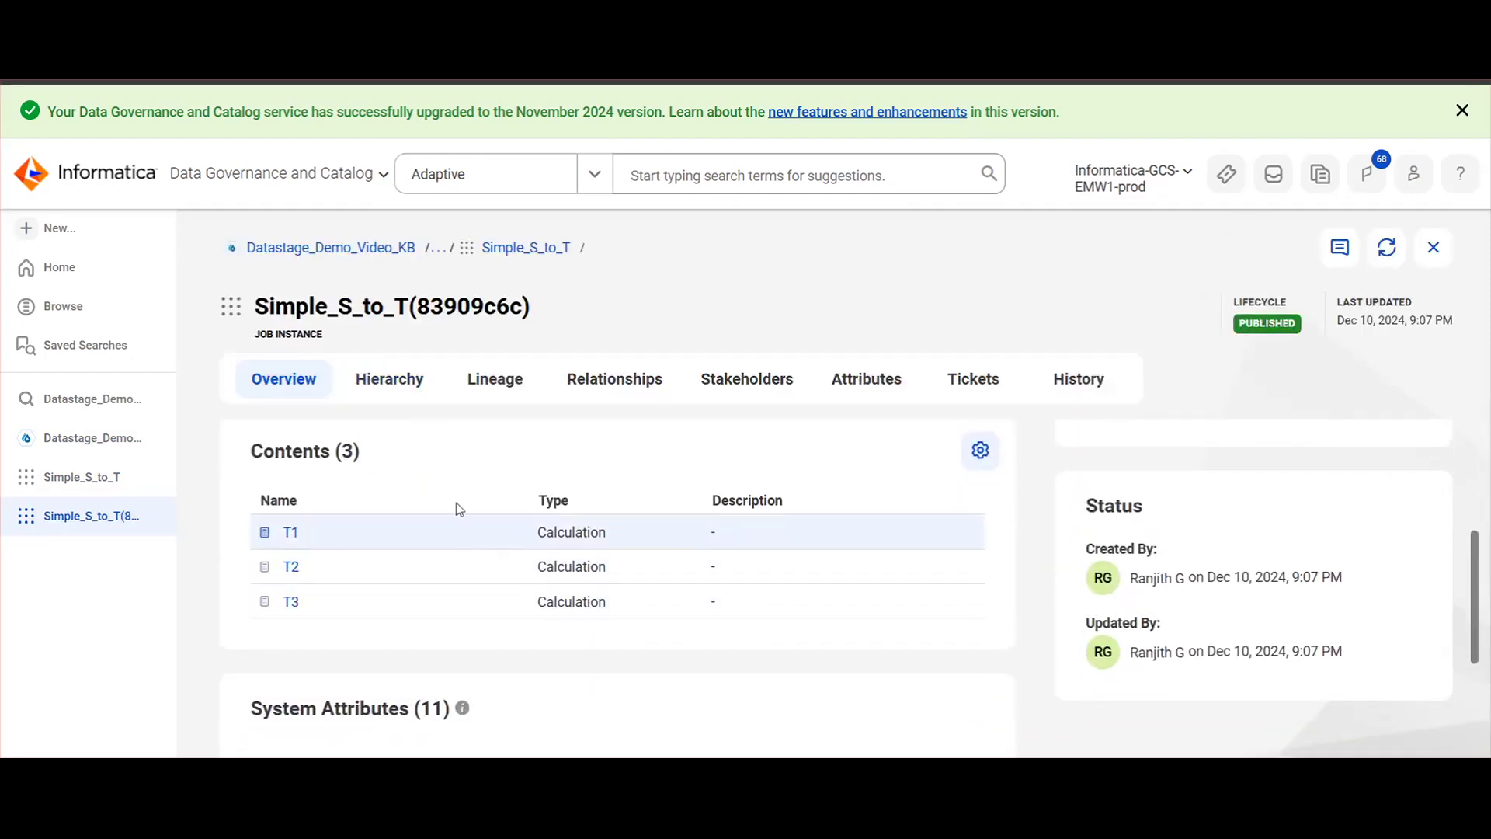
# Display the Simple_S_to_T(83909c6c) lineage graph tracing data from S to T
pyautogui.click(495, 396)
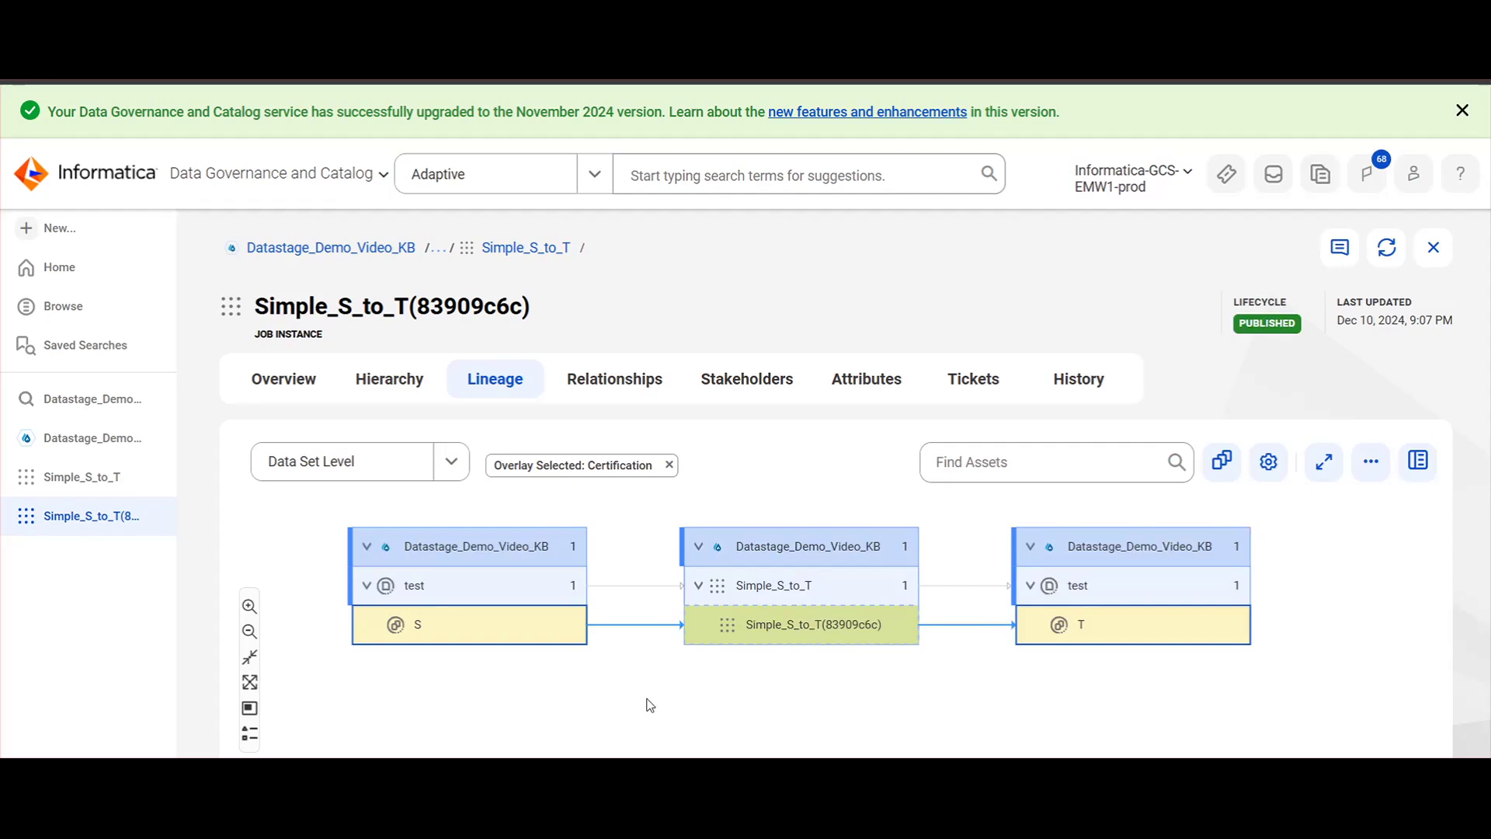
# List the job instance's five related assets in table view
pyautogui.click(603, 382)
pyautogui.click(876, 459)
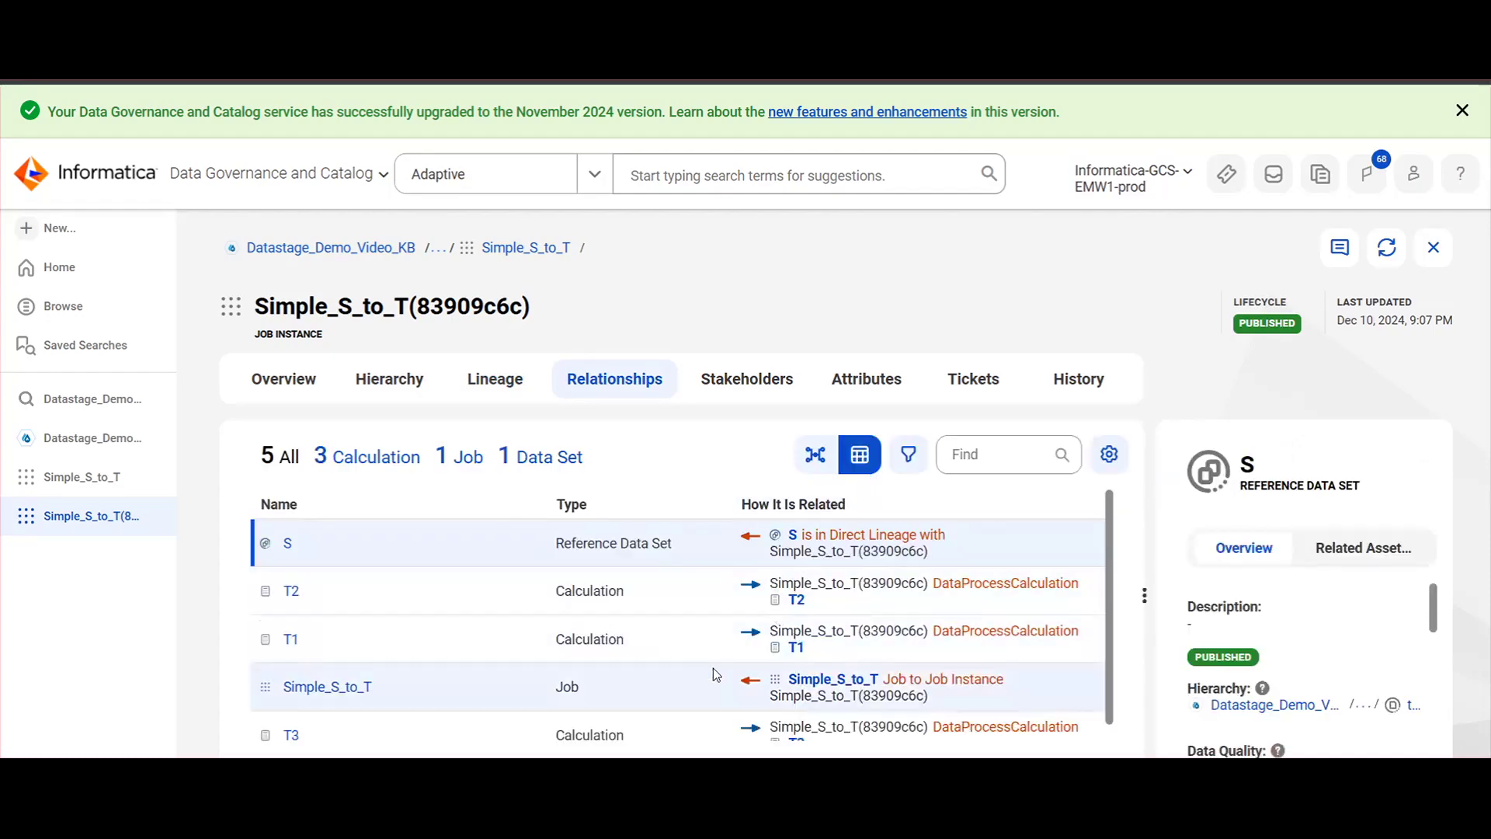
pyautogui.scroll(-1, 713, 672)
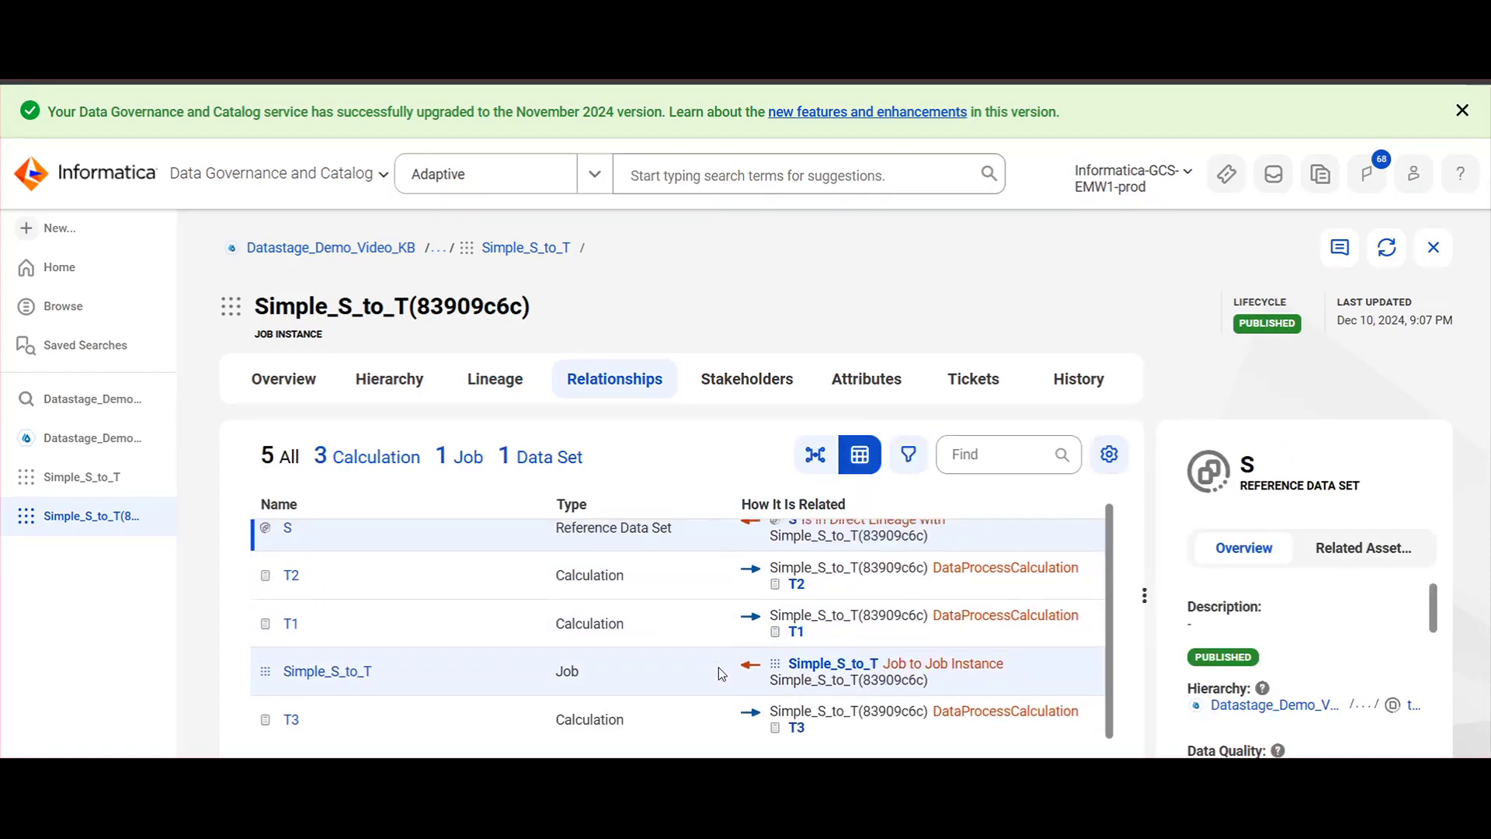
pyautogui.scroll(1, 714, 673)
# Revisit the lineage graph, then review the Overview showing no stakeholders and three contents
pyautogui.click(495, 381)
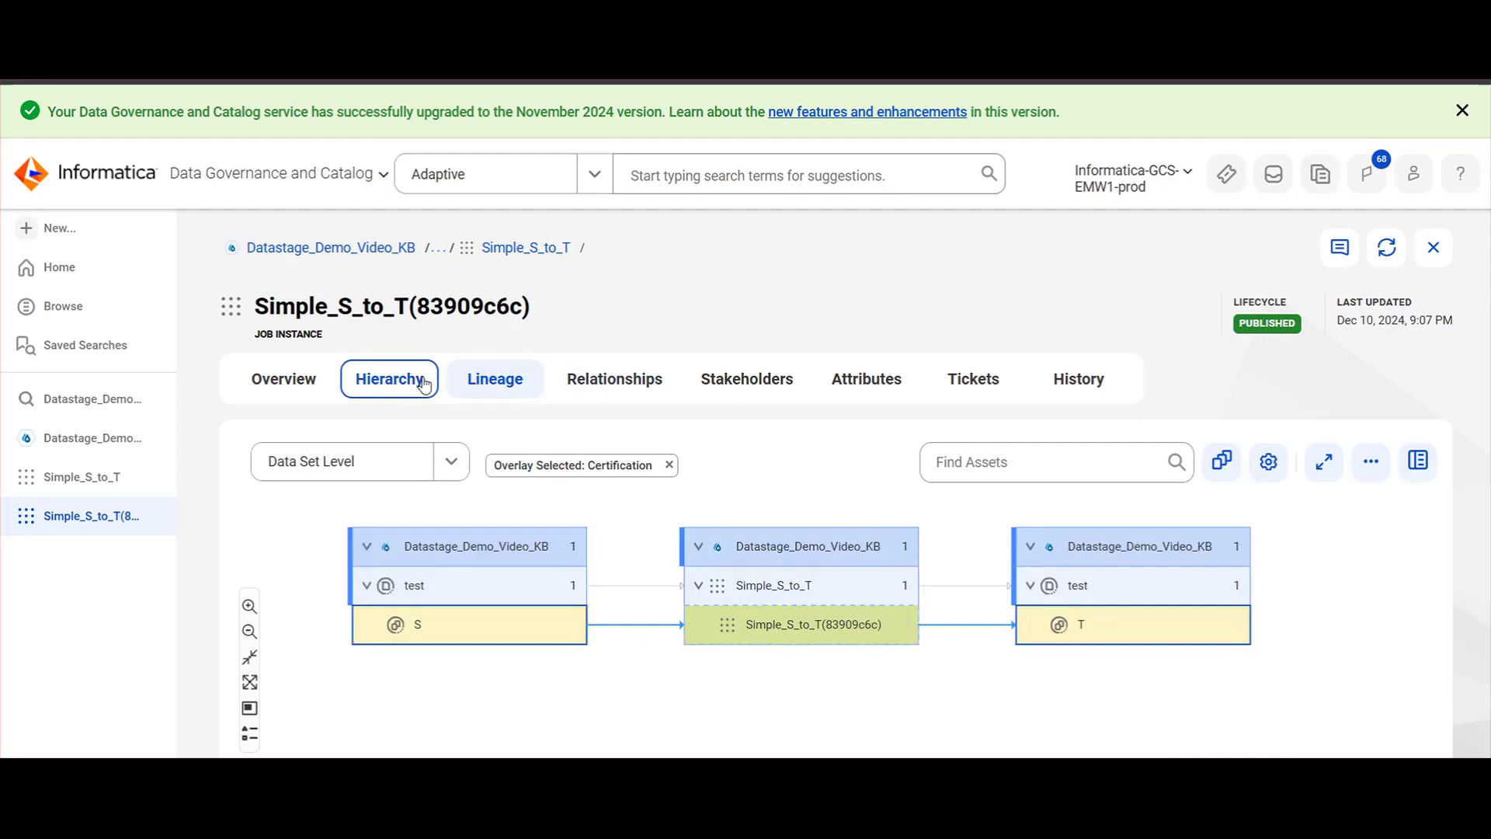
pyautogui.click(323, 391)
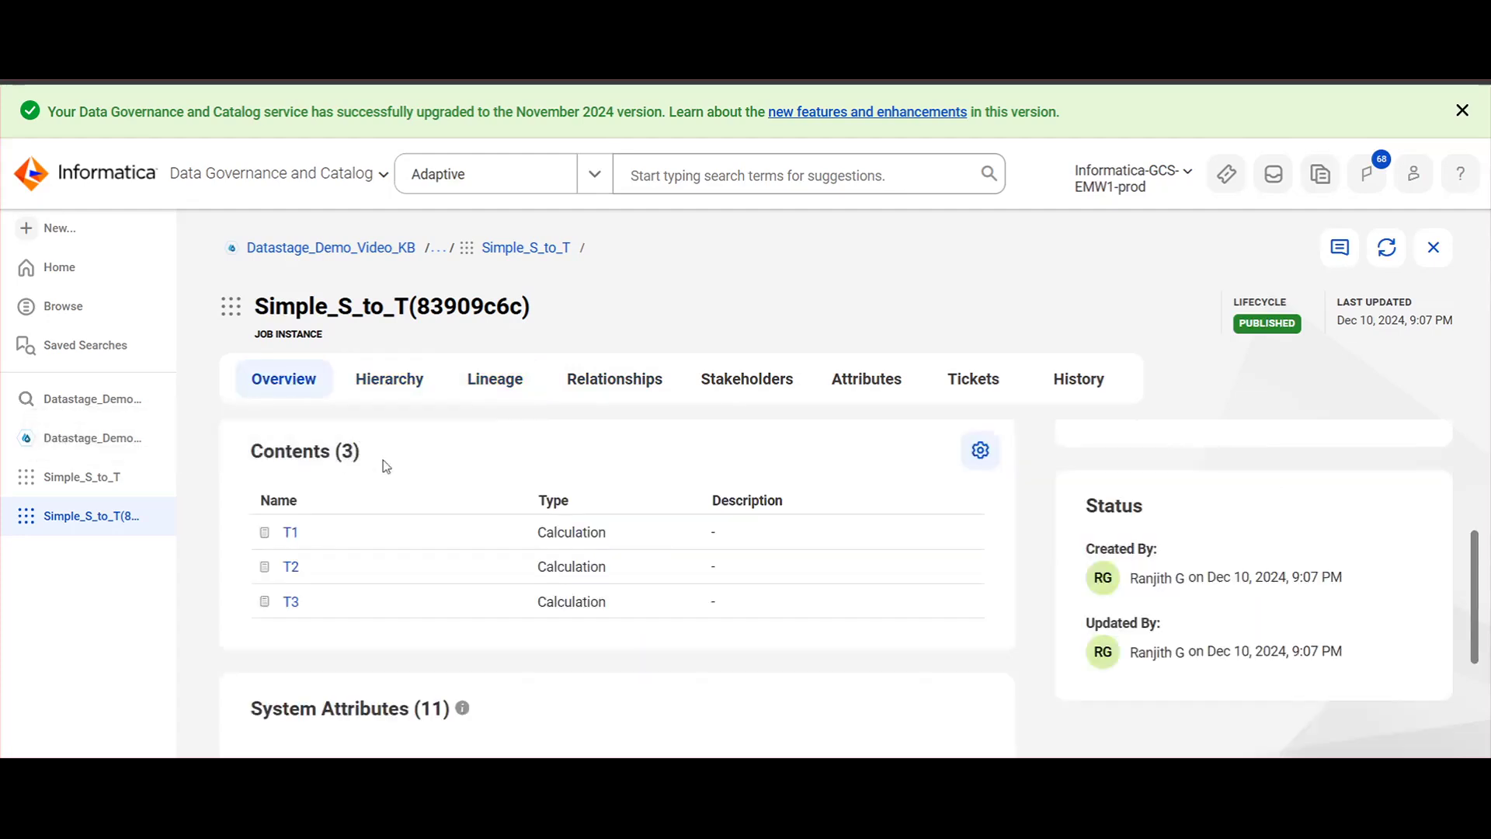
pyautogui.scroll(-4, 606, 602)
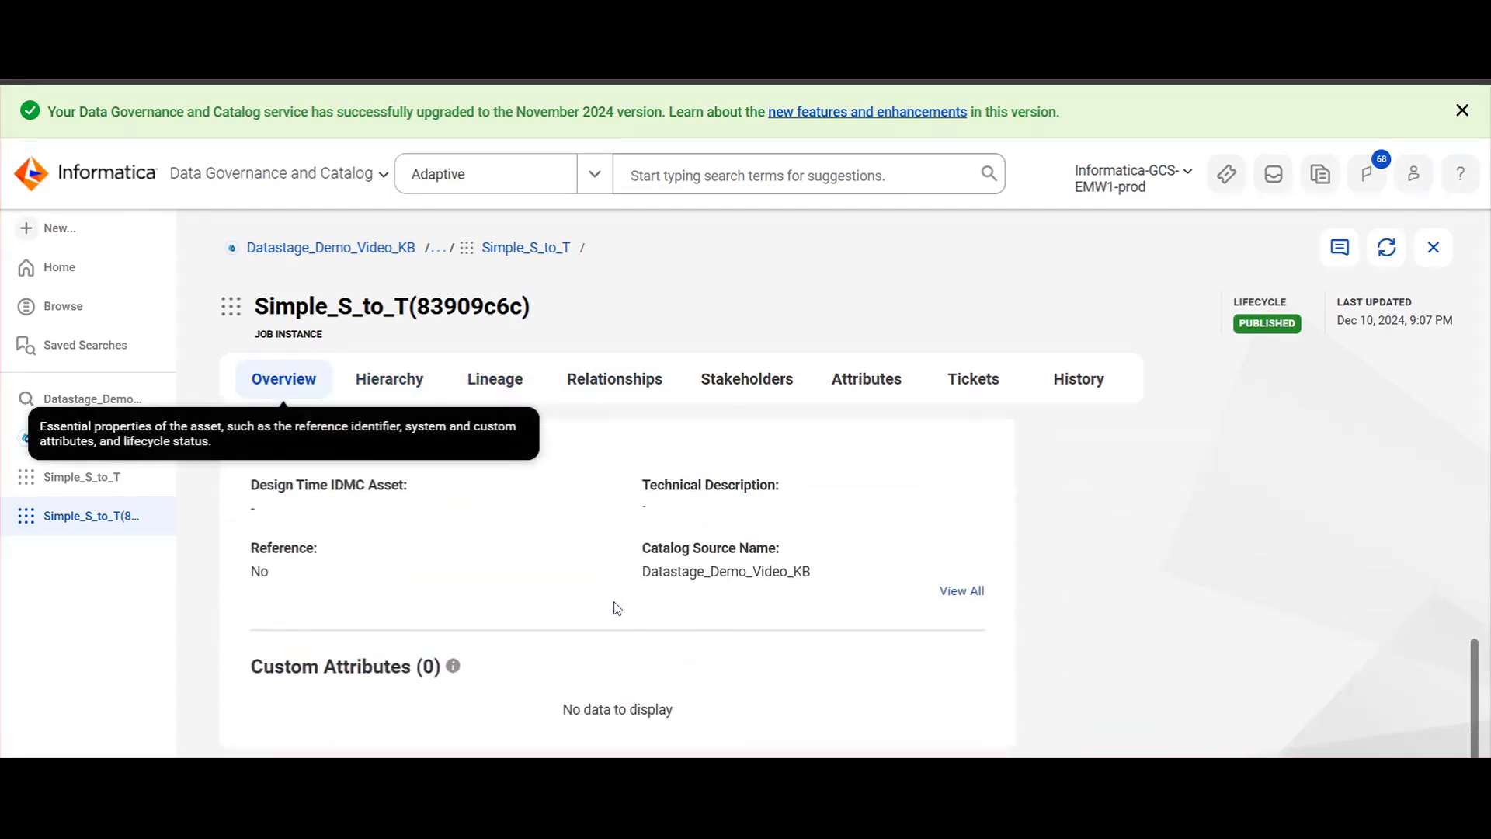
pyautogui.scroll(5, 617, 608)
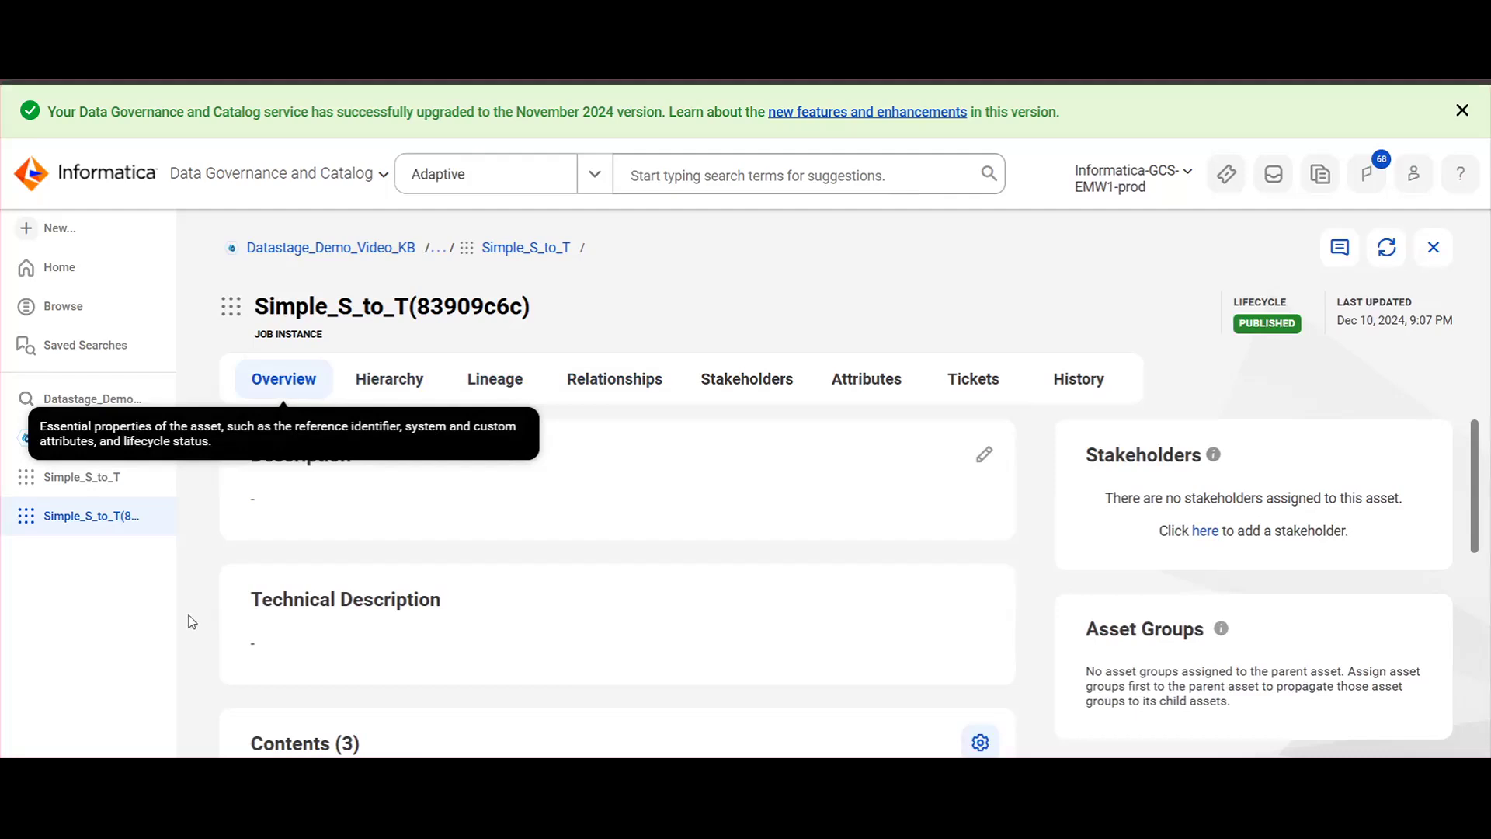